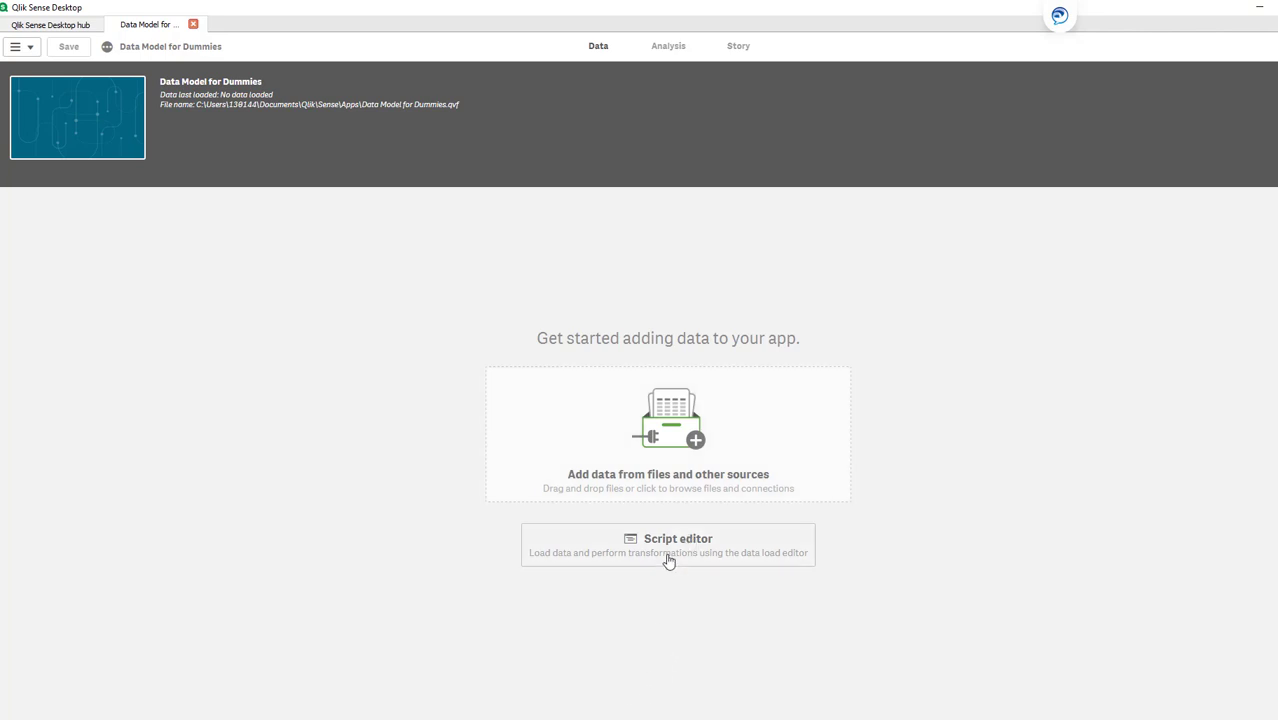
# Step: Start adding data through a new OLE DB connection with Microsoft Jet 4.0 OLE DB Provider(32-bit) as the provider
pyautogui.click(783, 421)
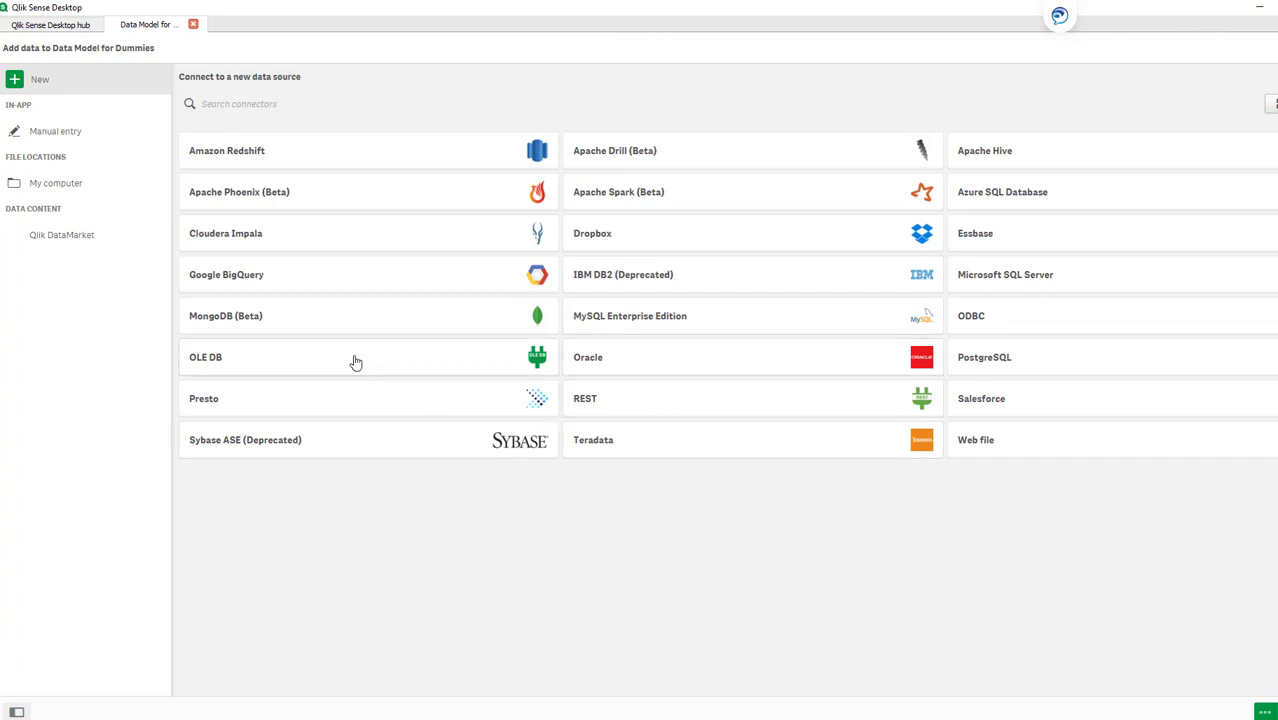
pyautogui.click(354, 362)
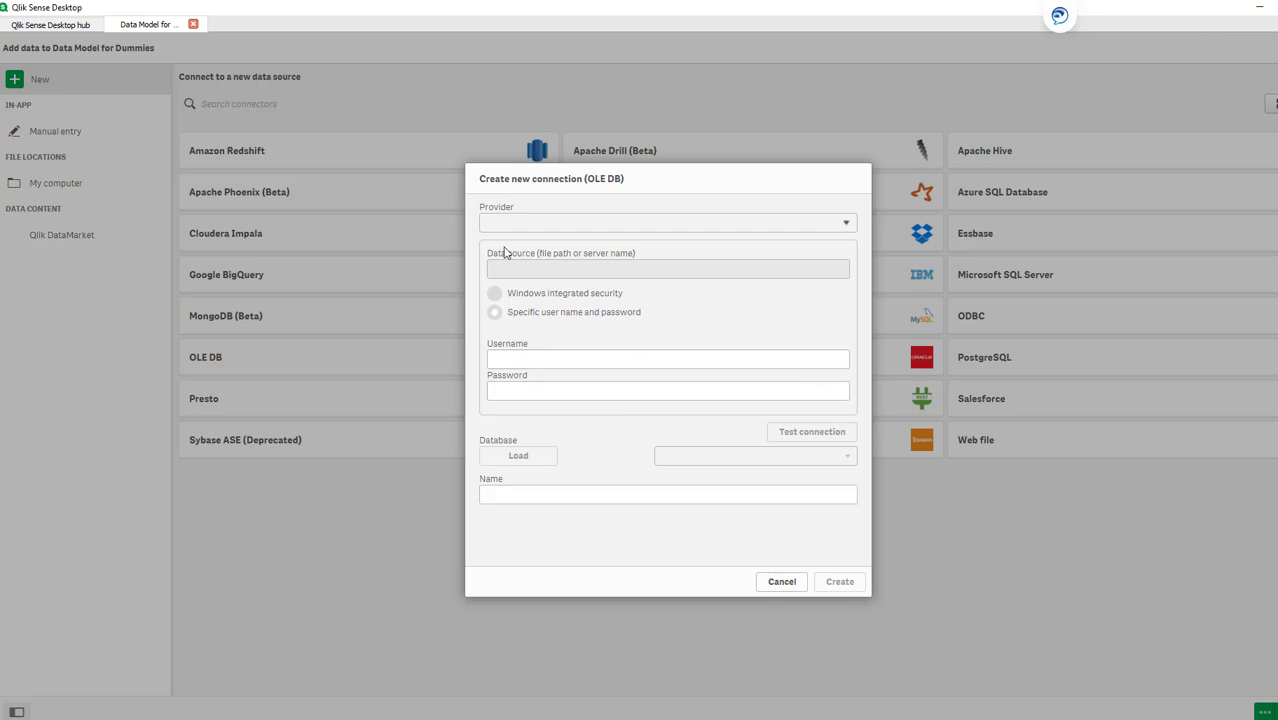
pyautogui.click(846, 226)
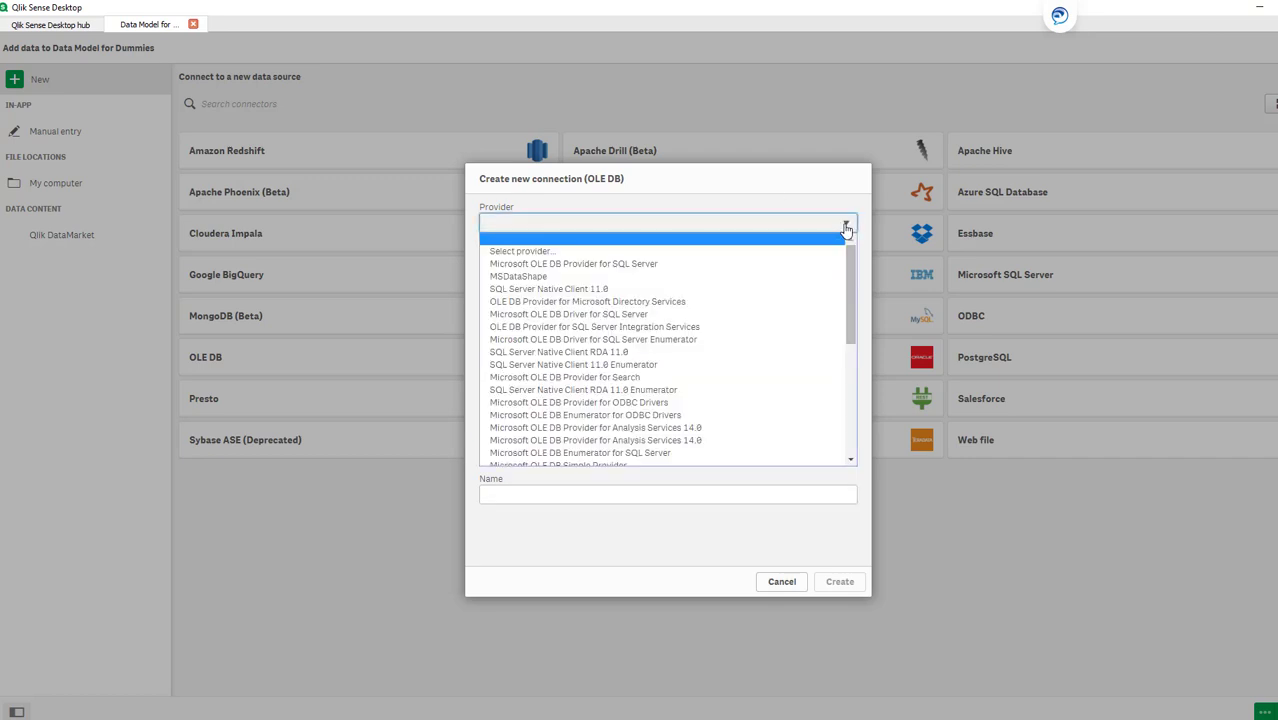
pyautogui.moveTo(853, 320); pyautogui.dragTo(855, 442)
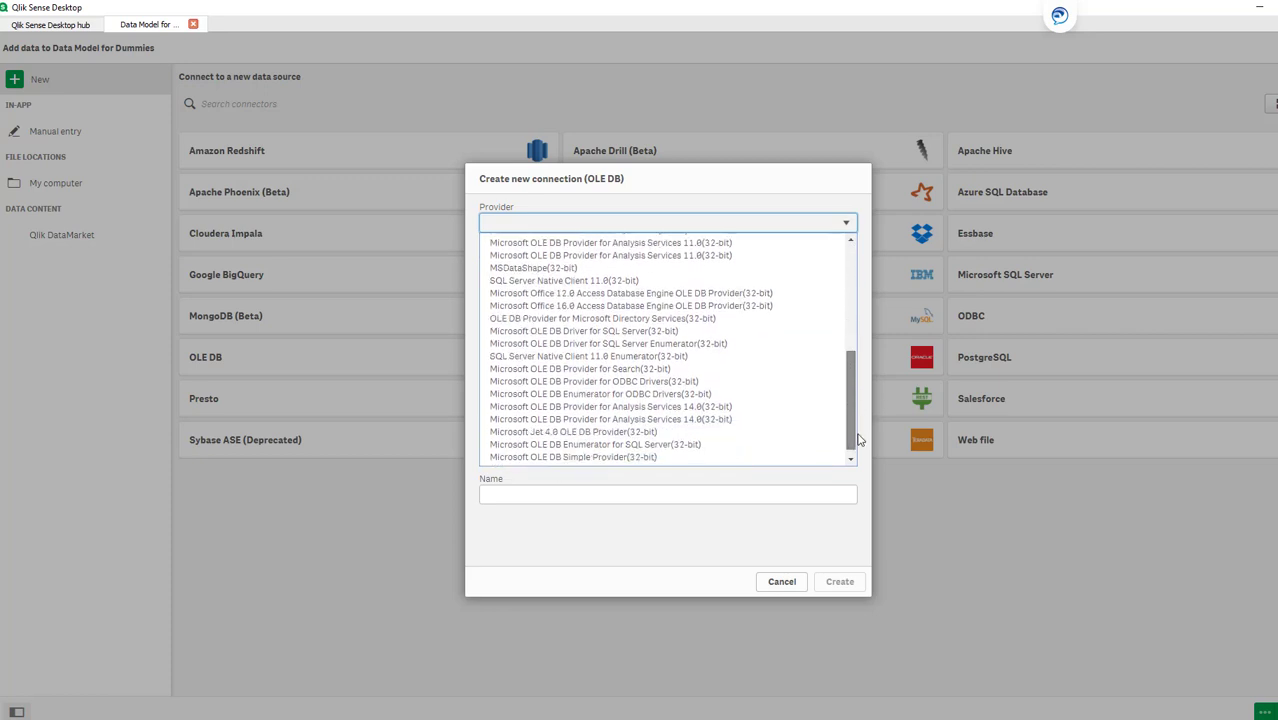
pyautogui.click(715, 432)
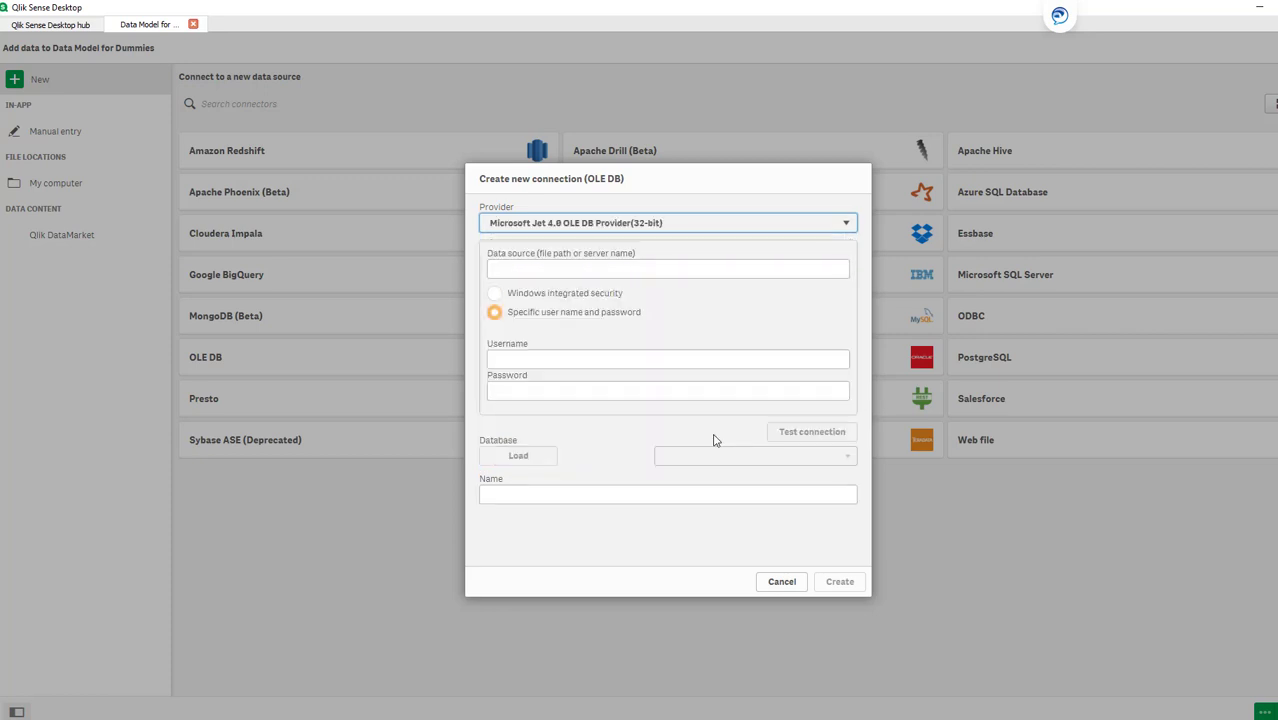
# Step: Set the data source to C:\Qlik Sense Data\Database\Northwind2014.mdb, test the connection and create it
pyautogui.click(520, 267)
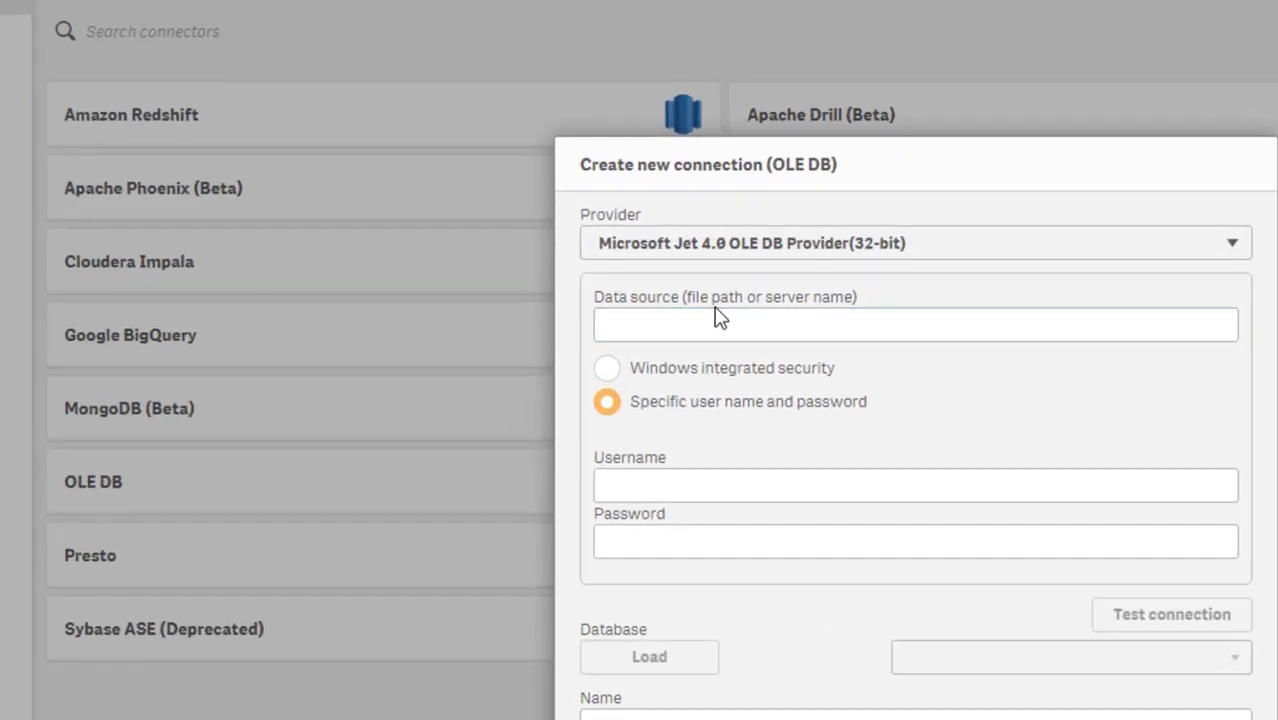
pyautogui.click(715, 322)
pyautogui.write('C:\\Qlik Sense Data\\Database\\Nor')
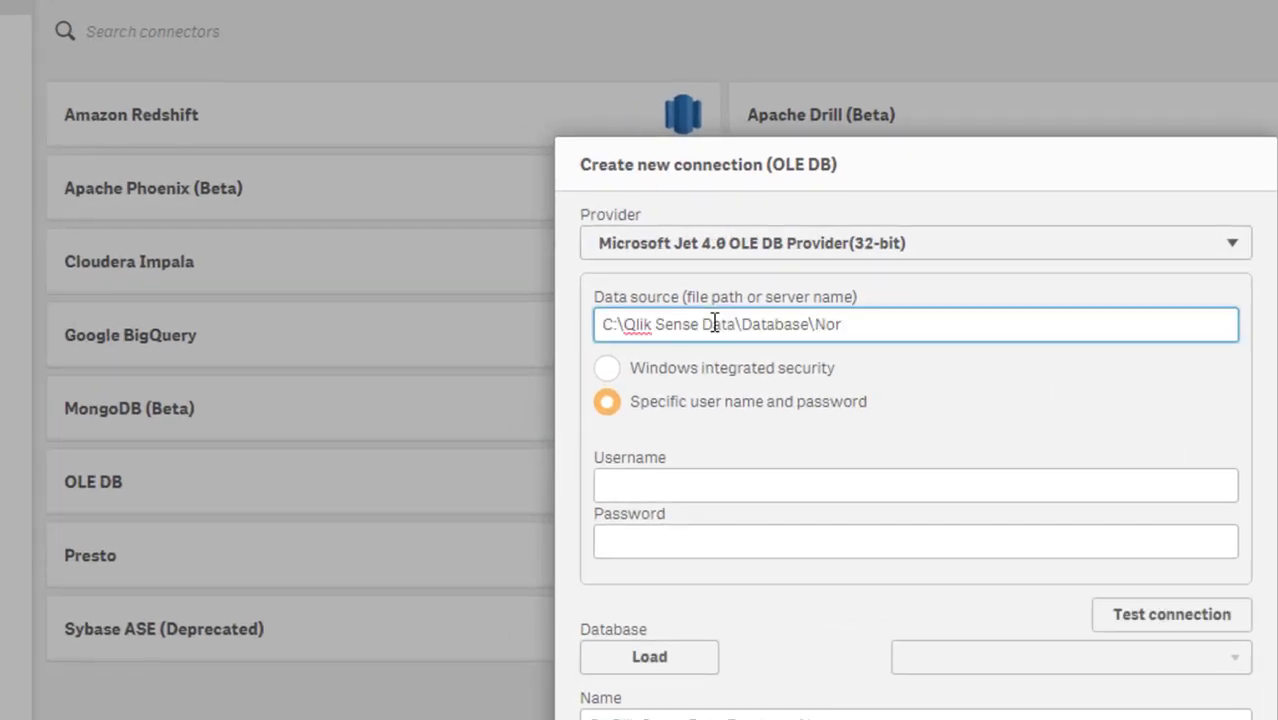
pyautogui.write('thwind2014.mdb')
pyautogui.click(902, 479)
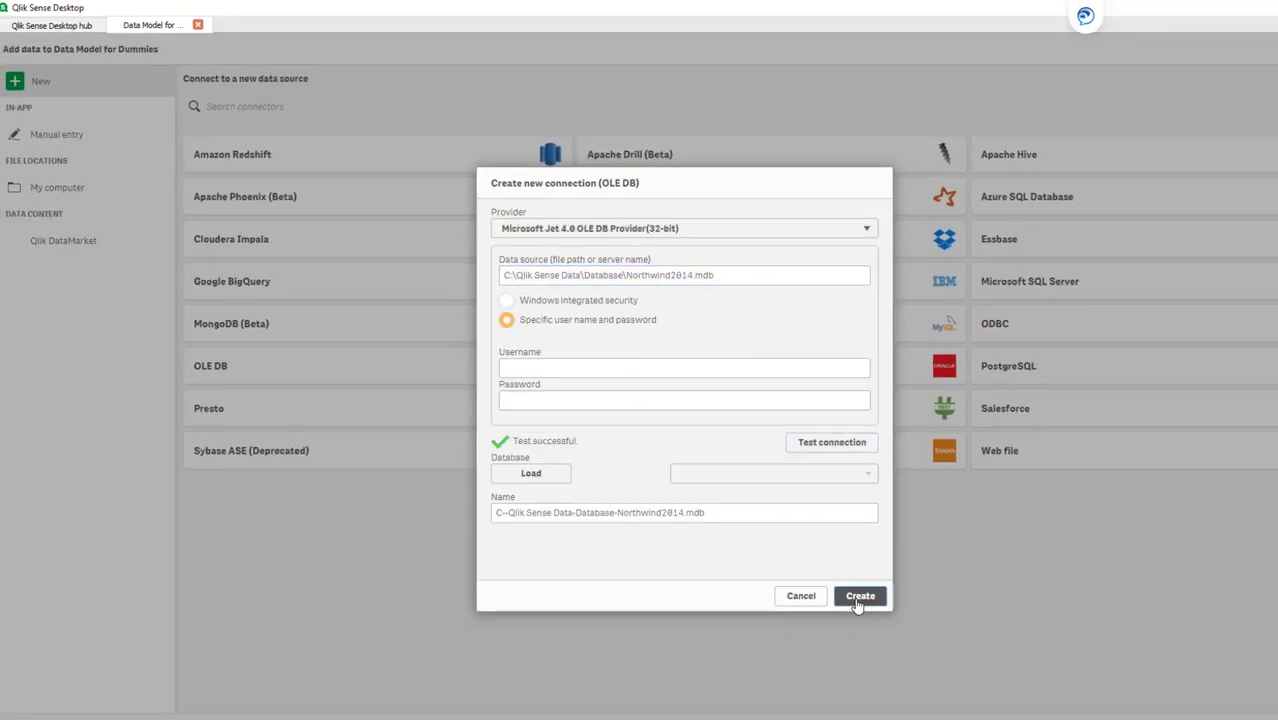
pyautogui.click(857, 603)
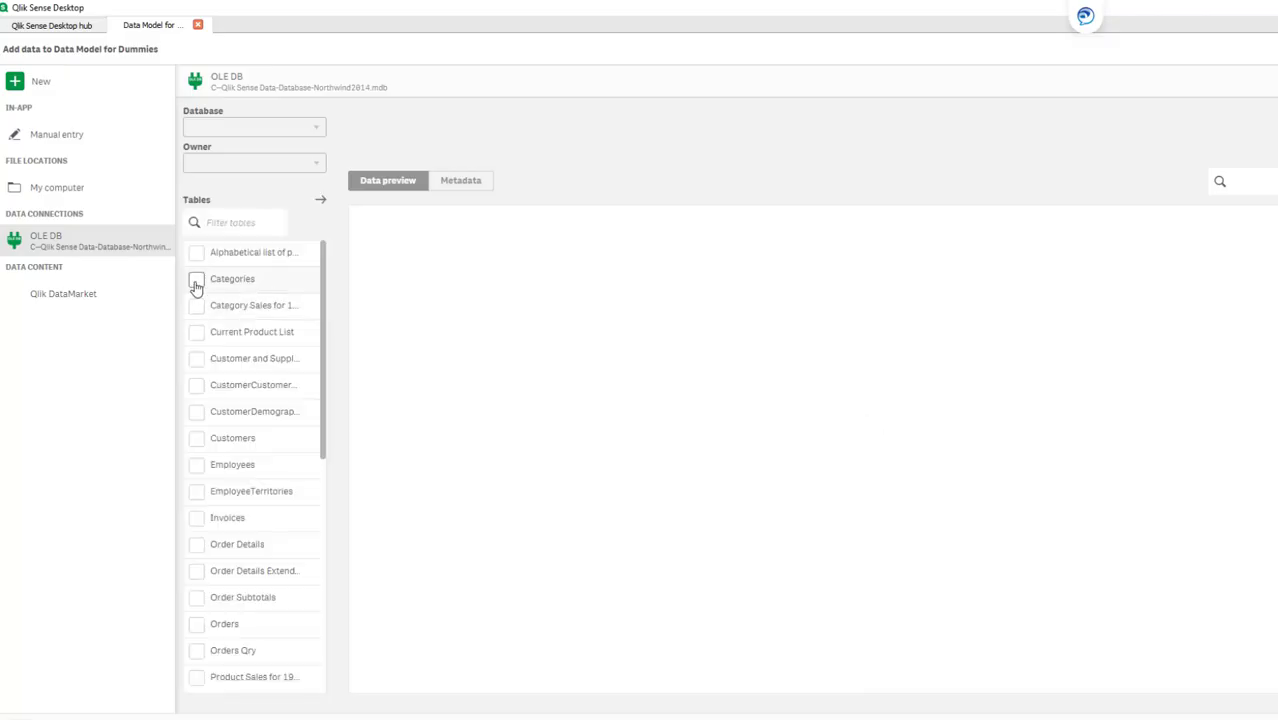
# Step: Select the Categories, Customers, Employees, Orders, Order Details and Products tables and load their data into the app
pyautogui.click(196, 279)
pyautogui.click(196, 441)
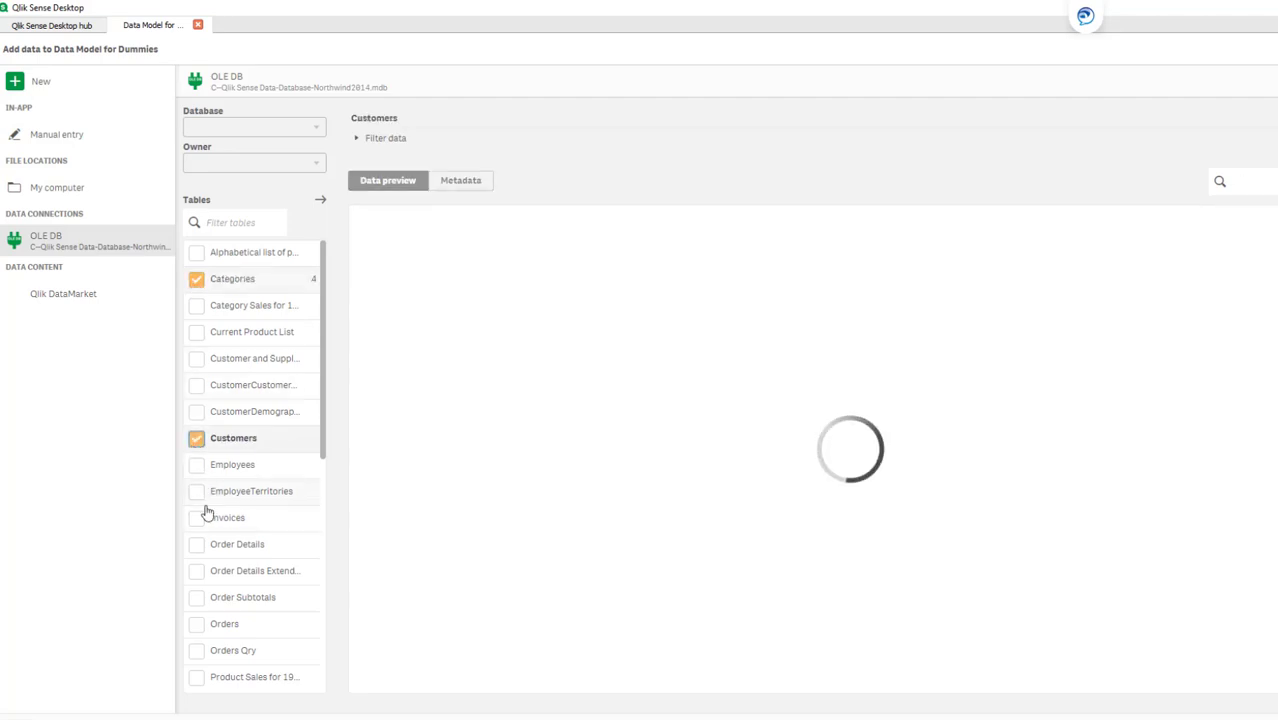
pyautogui.click(197, 470)
pyautogui.click(196, 623)
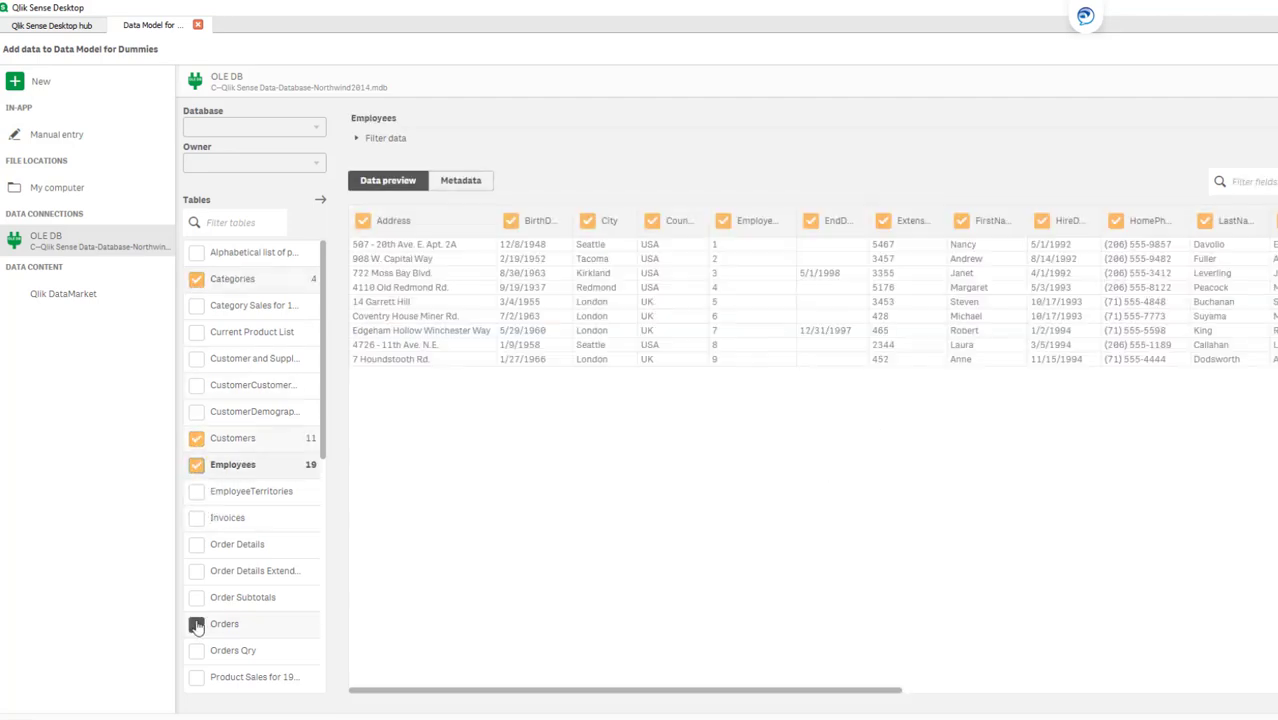
pyautogui.click(197, 544)
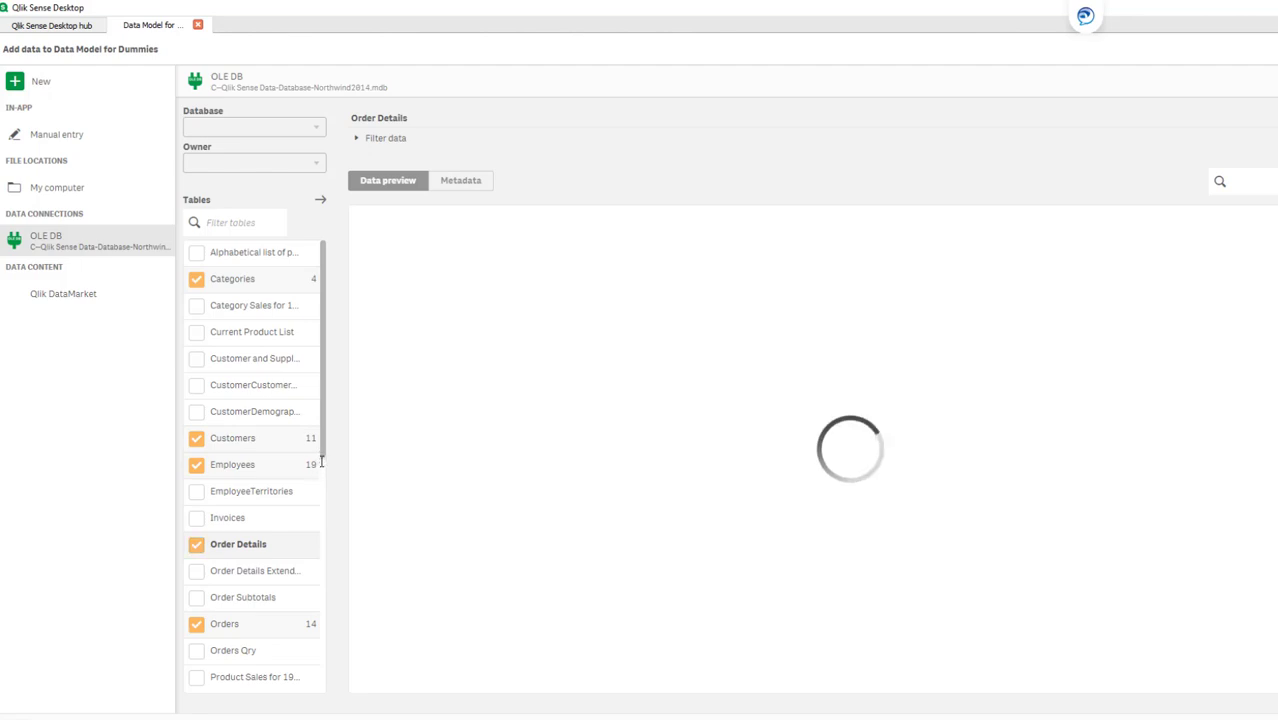
pyautogui.scroll(-5, 323, 500)
pyautogui.click(196, 530)
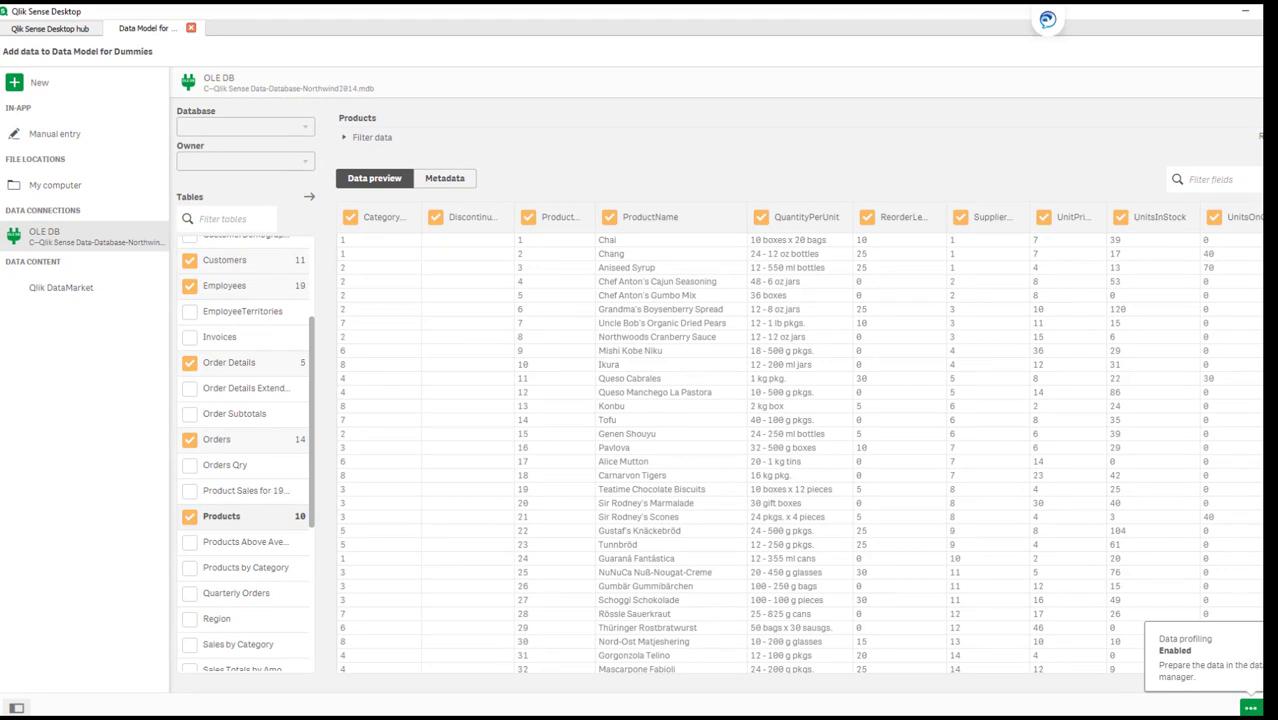
pyautogui.click(1250, 707)
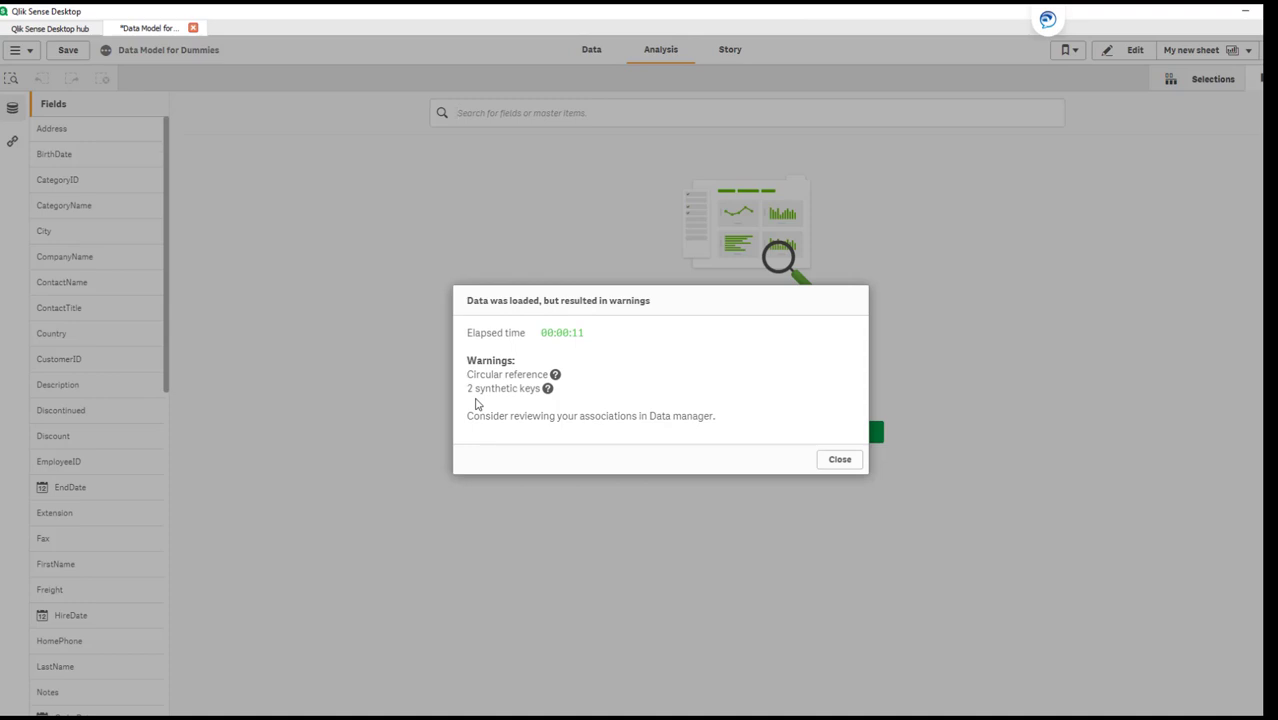
# Step: Dismiss the data load summary and open the data manager to view the table associations
pyautogui.click(850, 461)
pyautogui.click(16, 53)
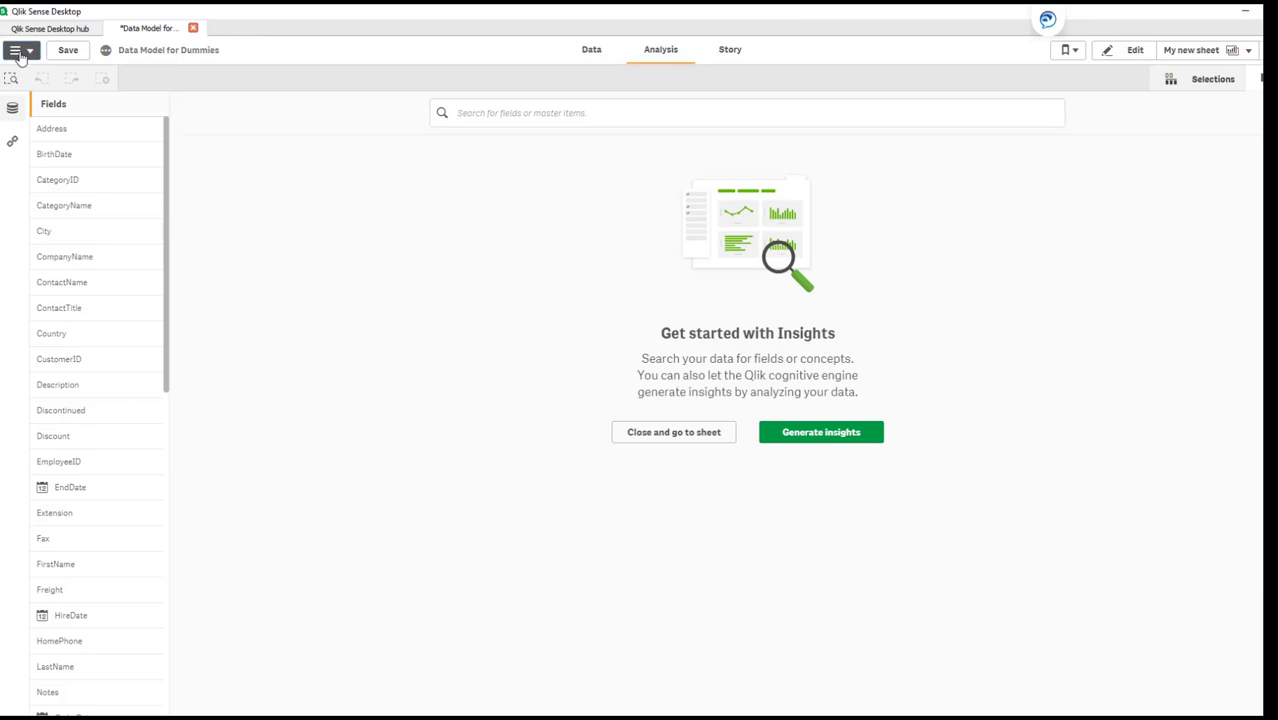
pyautogui.click(58, 107)
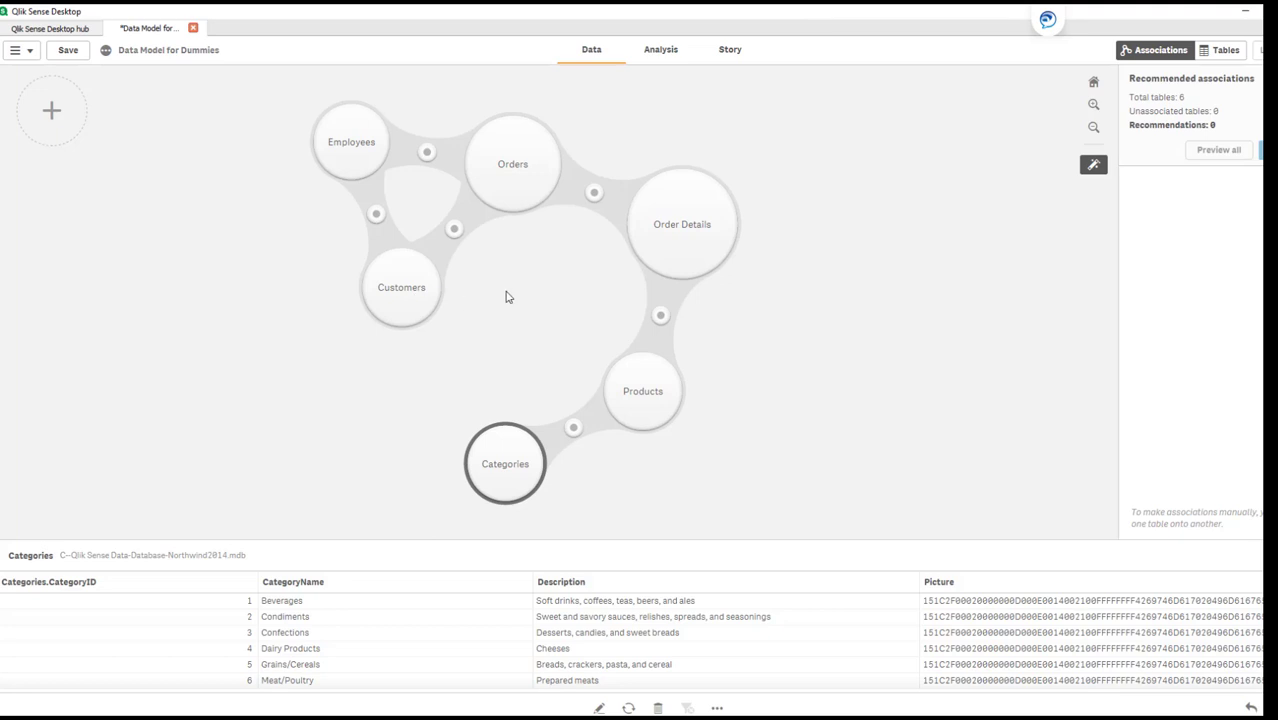
# Step: Open the data model viewer and examine the synthetic key links of the Products, Customers, $Syn 1 and $Syn 2 tables
pyautogui.click(24, 51)
pyautogui.click(99, 168)
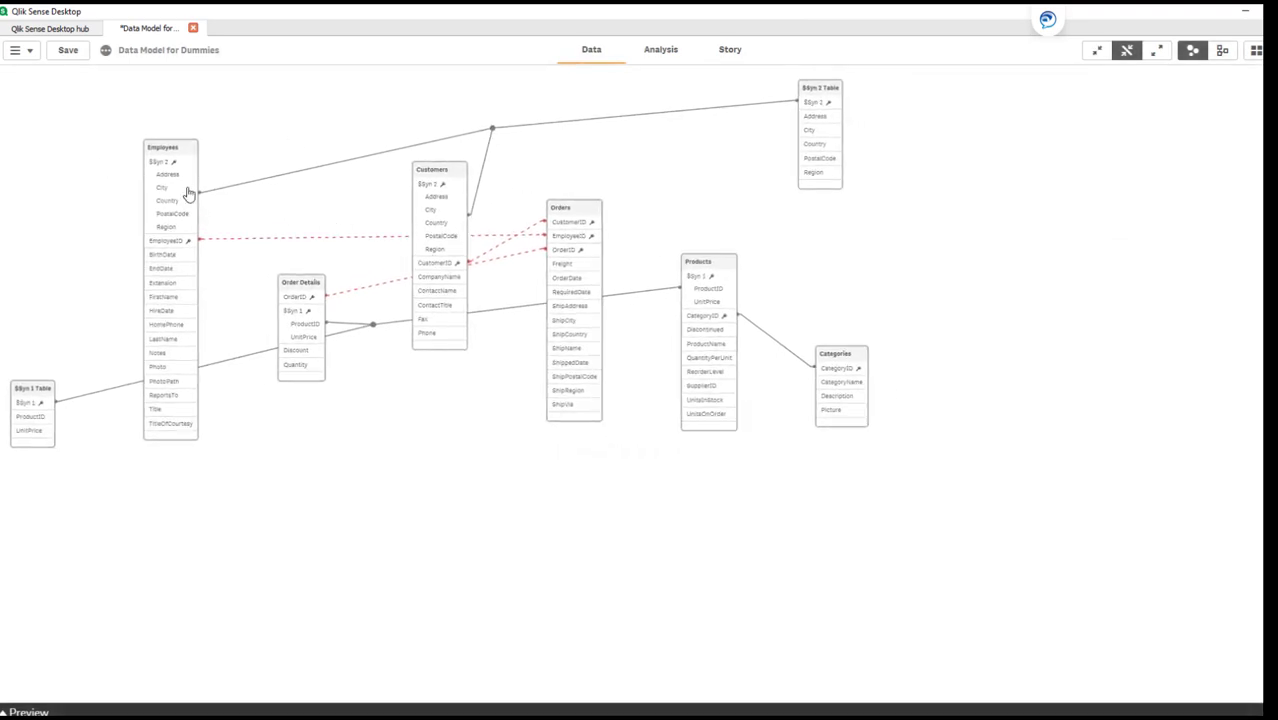
pyautogui.click(695, 280)
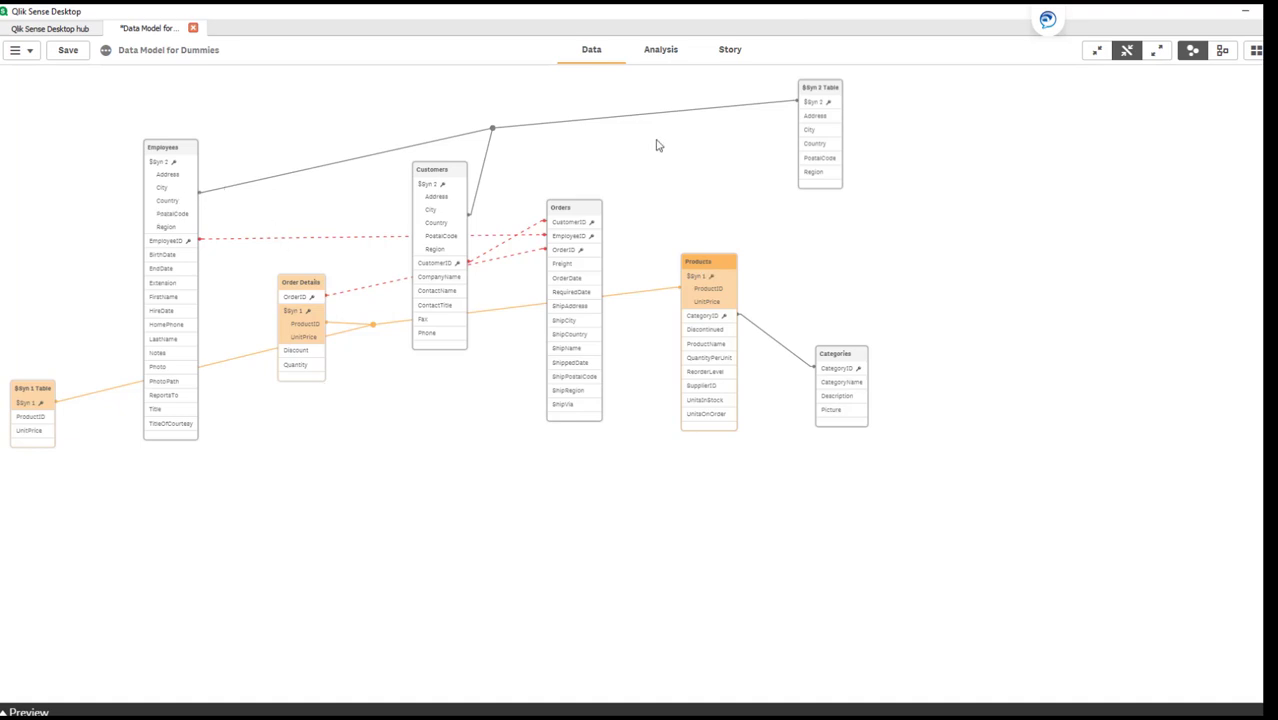
pyautogui.click(810, 105)
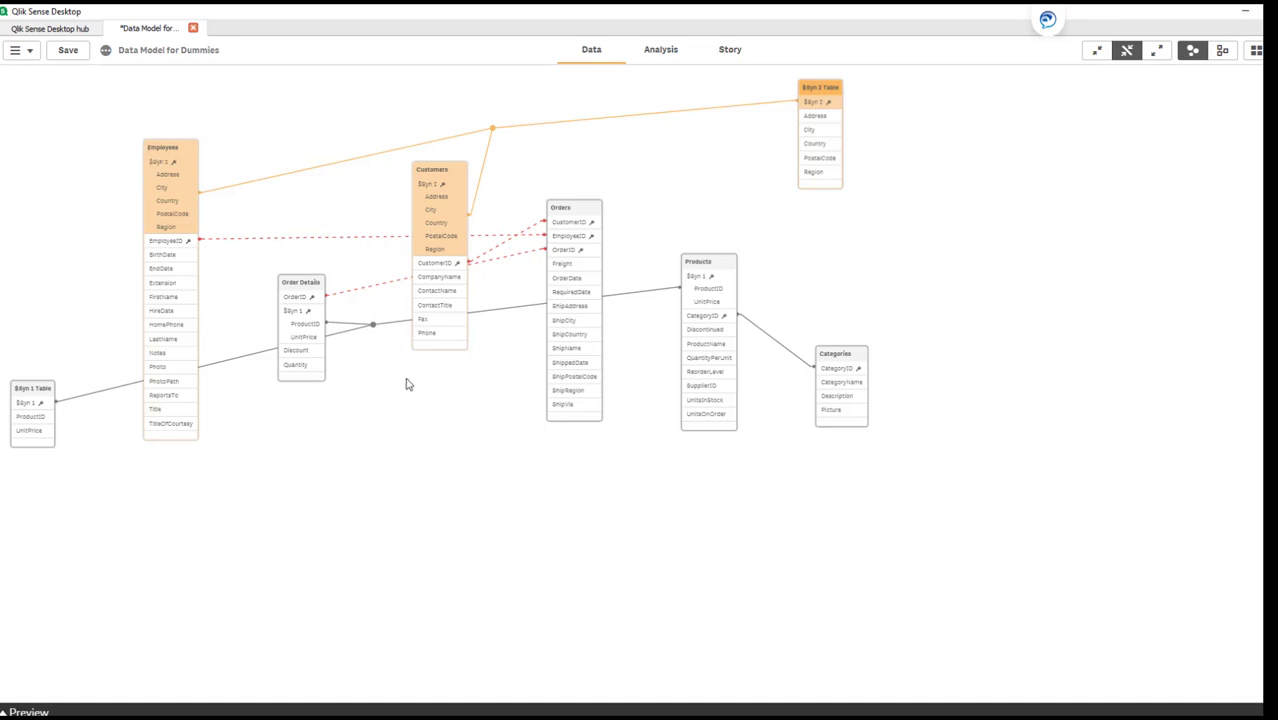
pyautogui.click(36, 403)
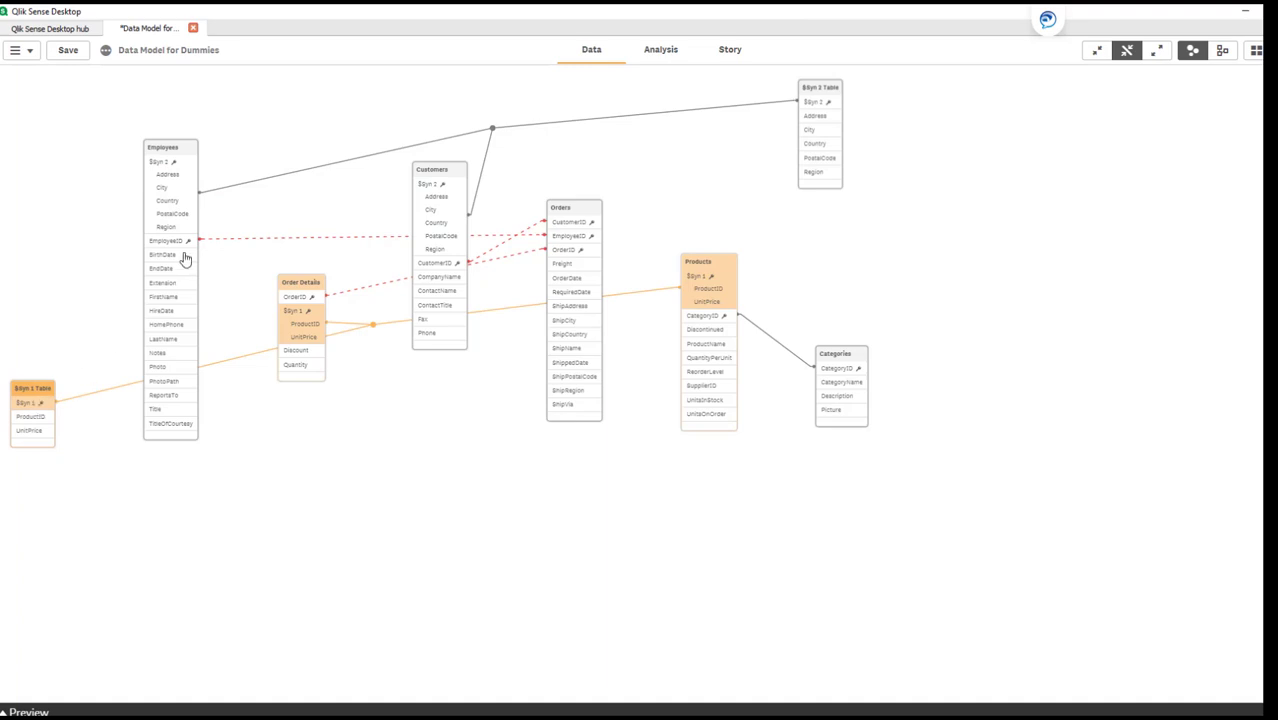
pyautogui.click(428, 188)
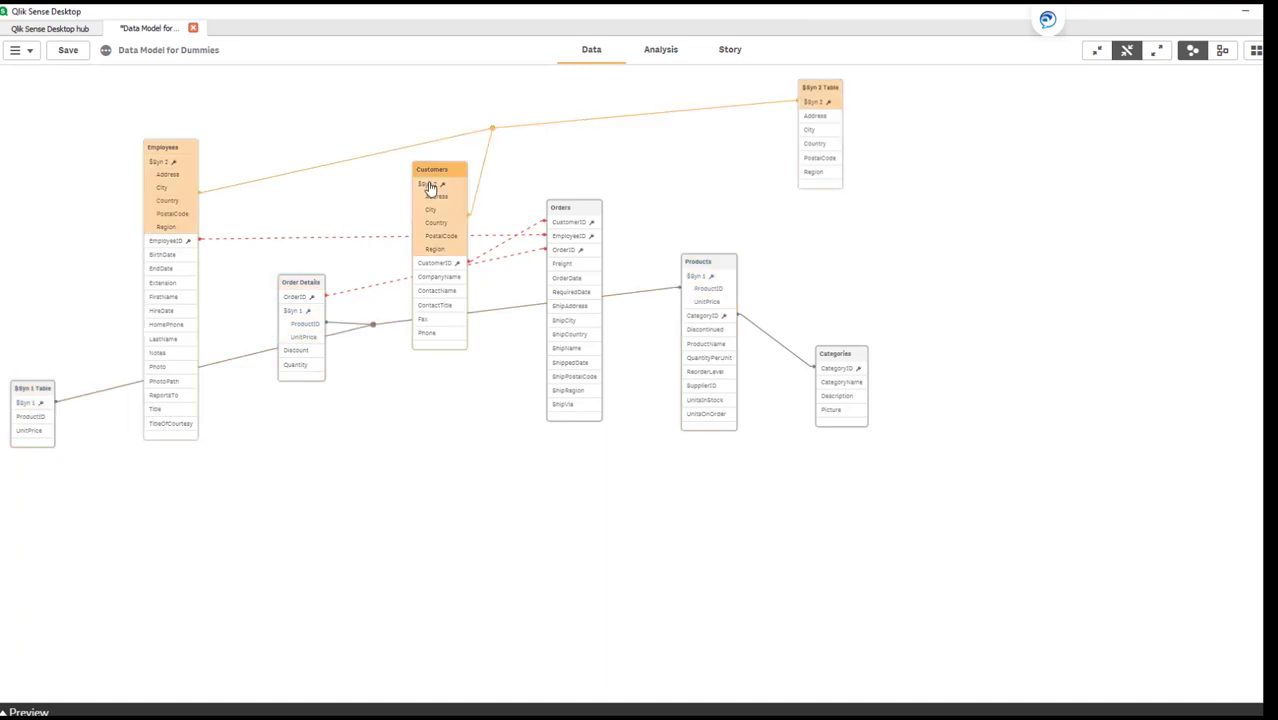
# Step: Return to the data manager and inspect the associations linking Employees, Customers and Orders
pyautogui.click(14, 51)
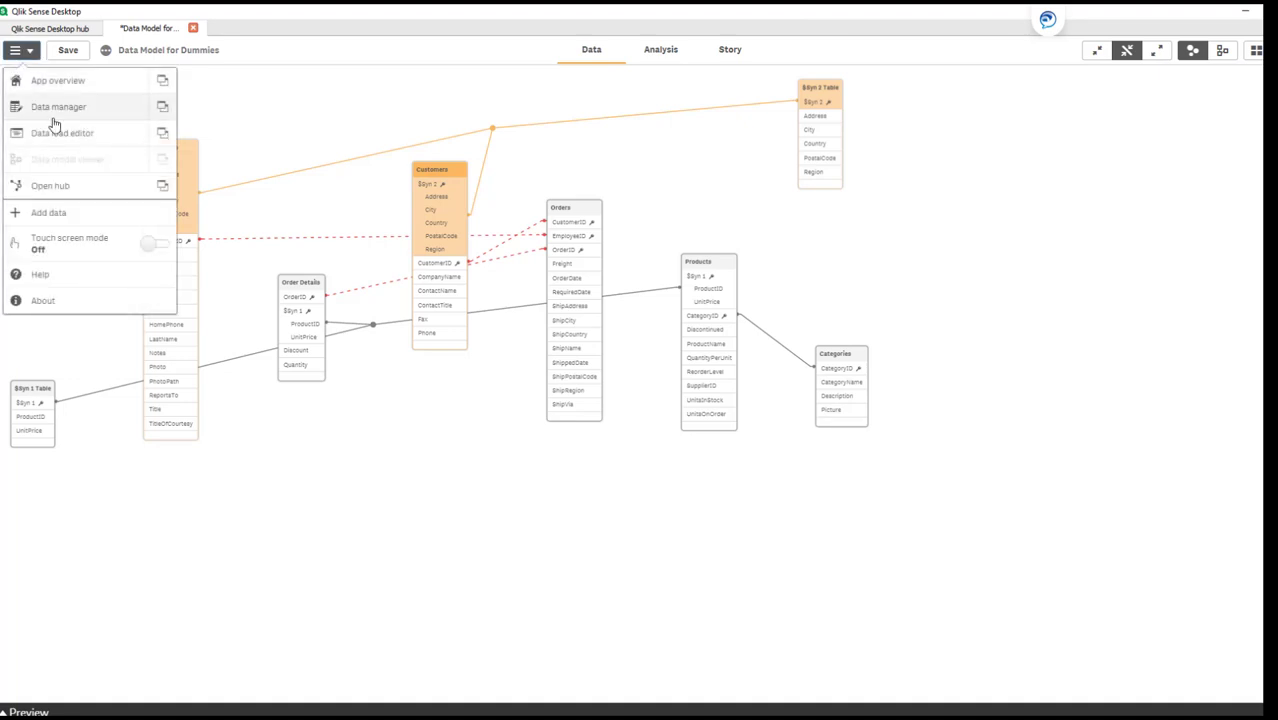
pyautogui.click(57, 107)
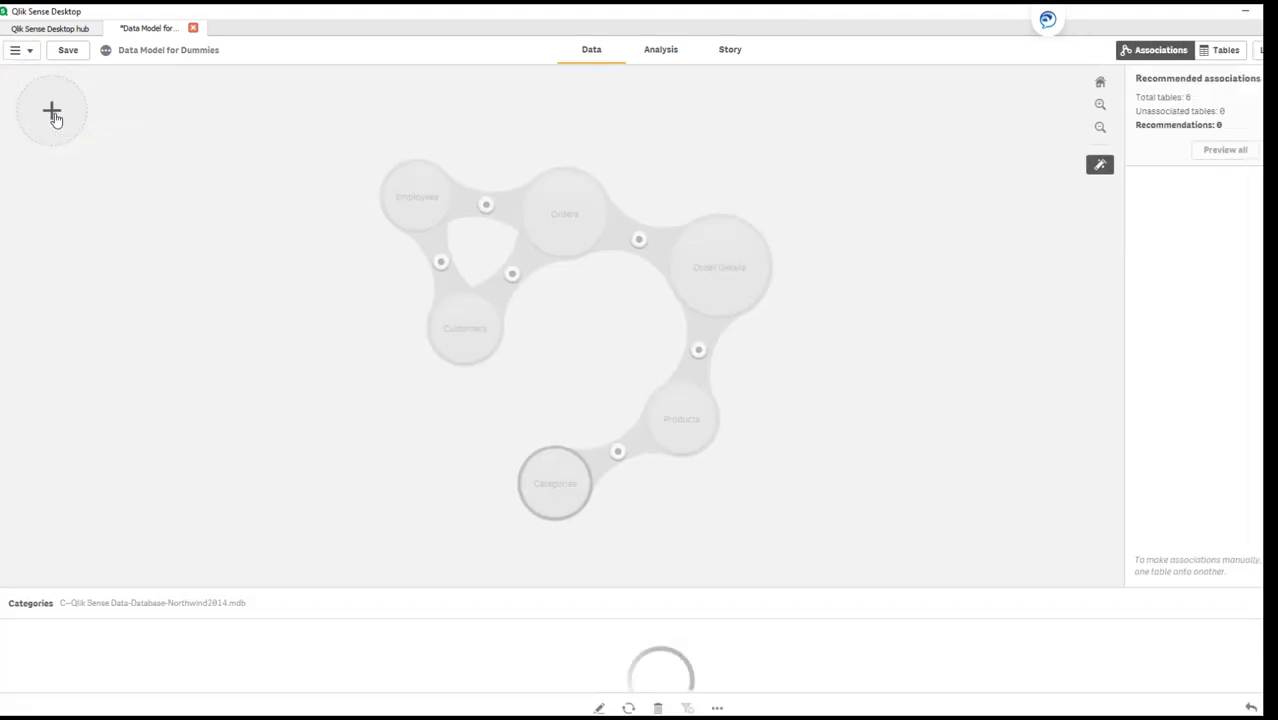
pyautogui.click(378, 212)
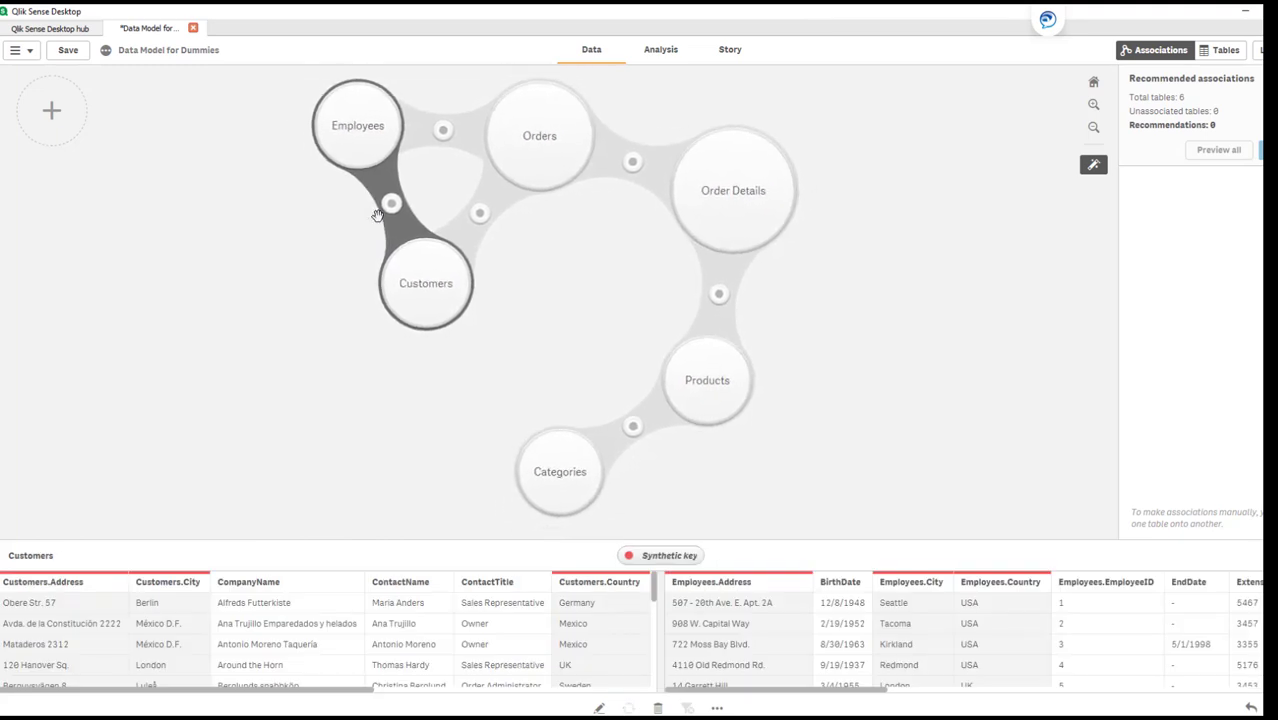
pyautogui.click(481, 215)
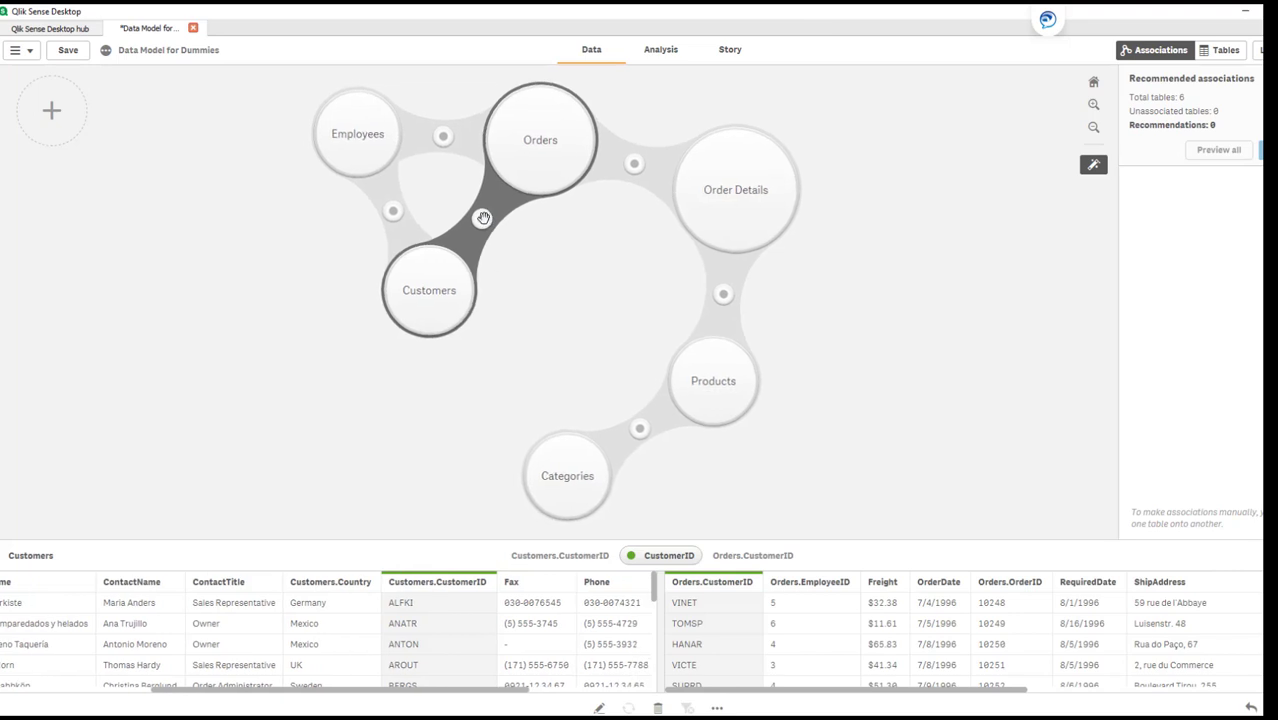
pyautogui.click(442, 137)
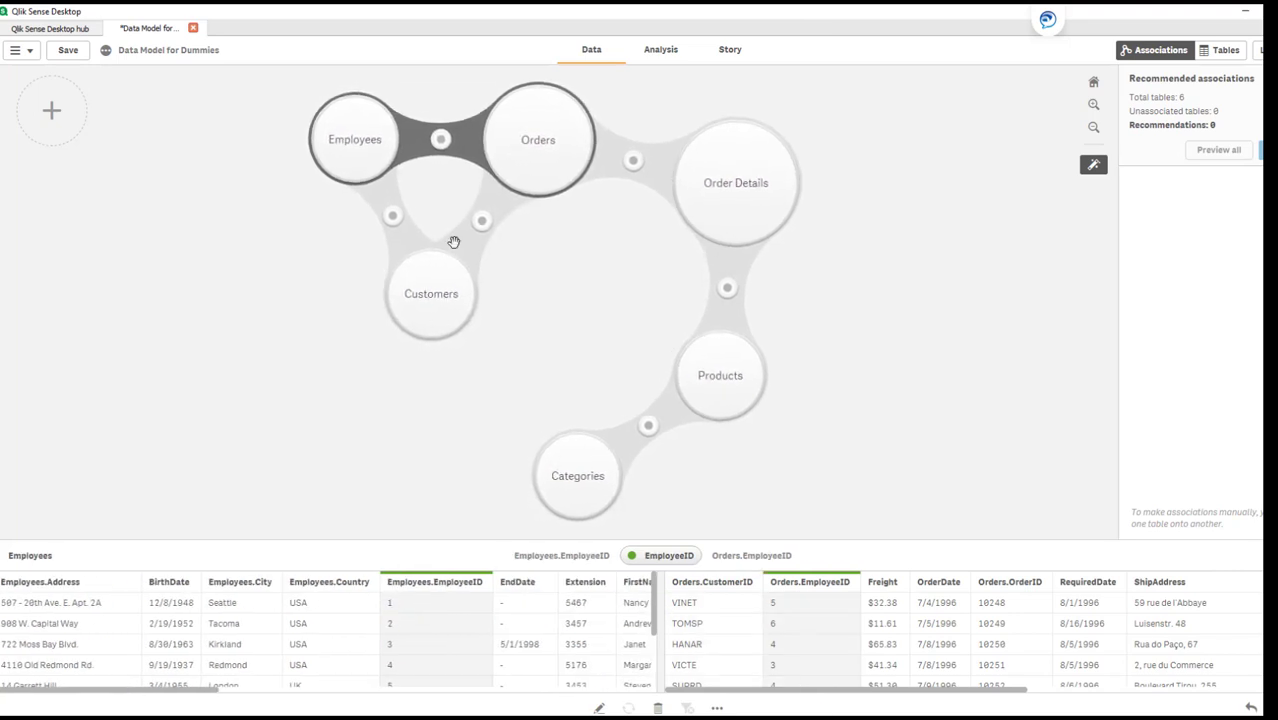
pyautogui.click(394, 218)
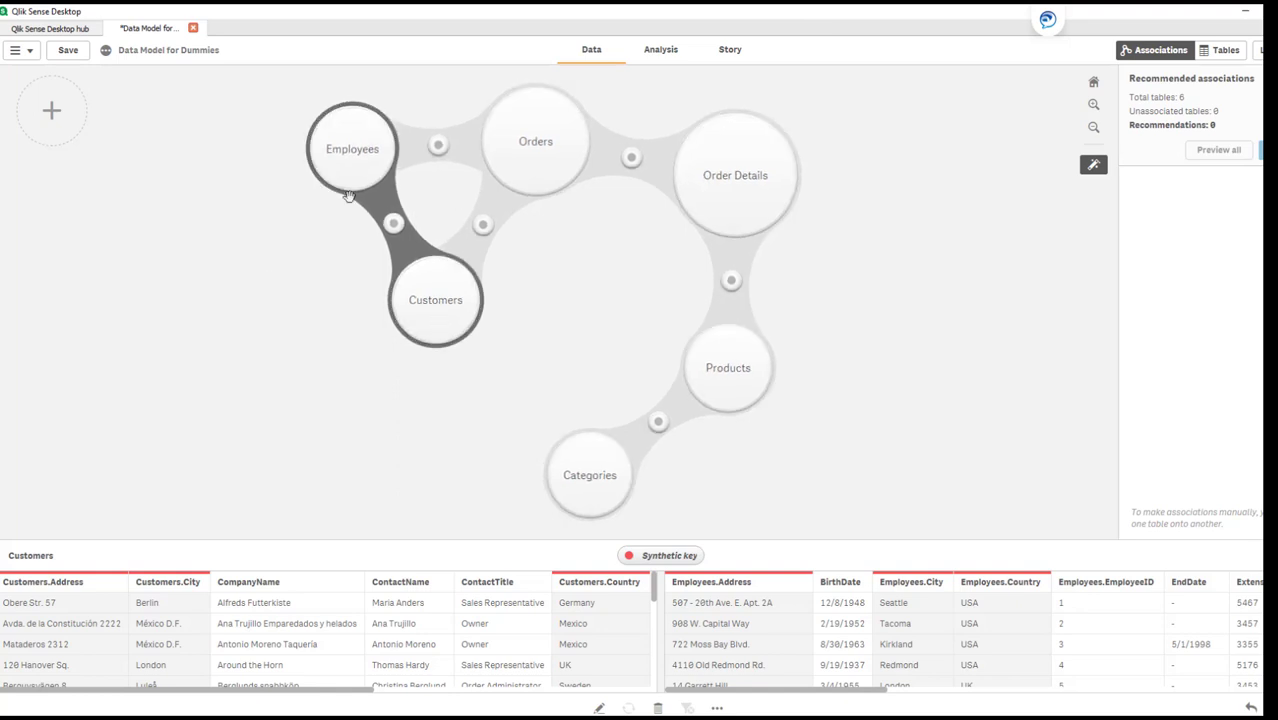
# Step: Detach the Employees table from Customers and Orders, and check the remaining association between Orders and Customers
pyautogui.click(353, 152)
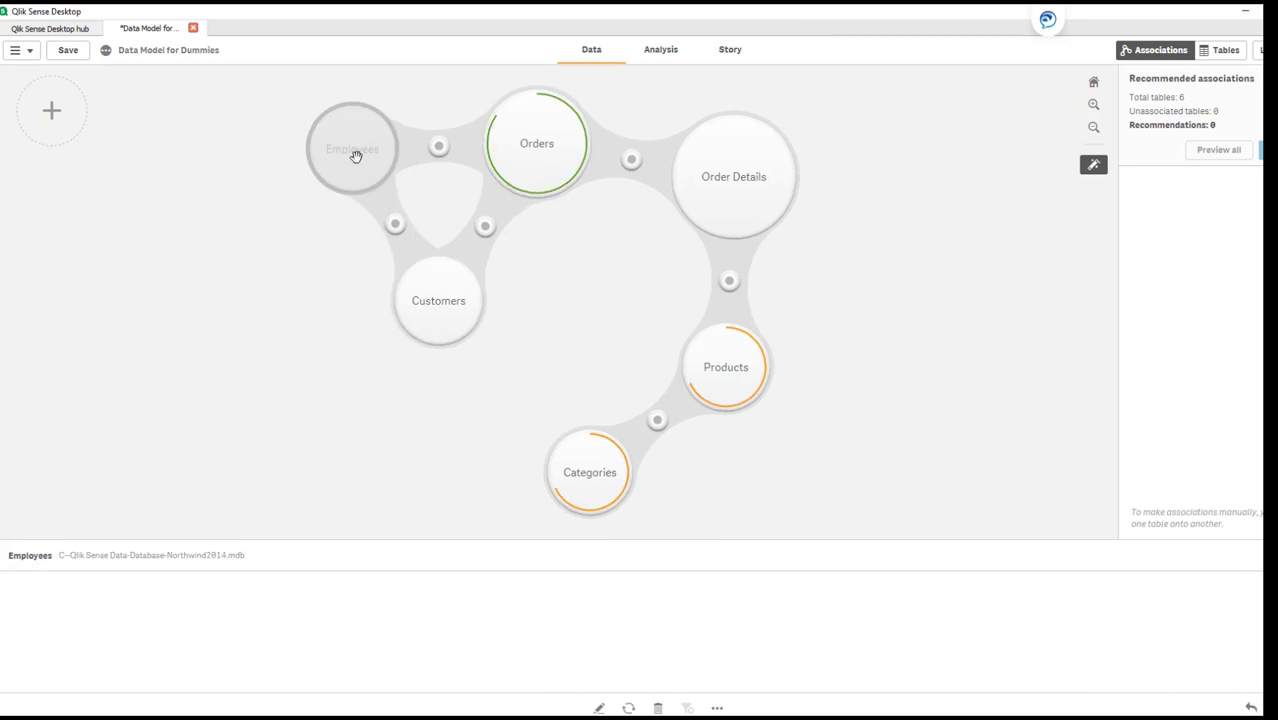
pyautogui.moveTo(218, 183); pyautogui.dragTo(214, 177)
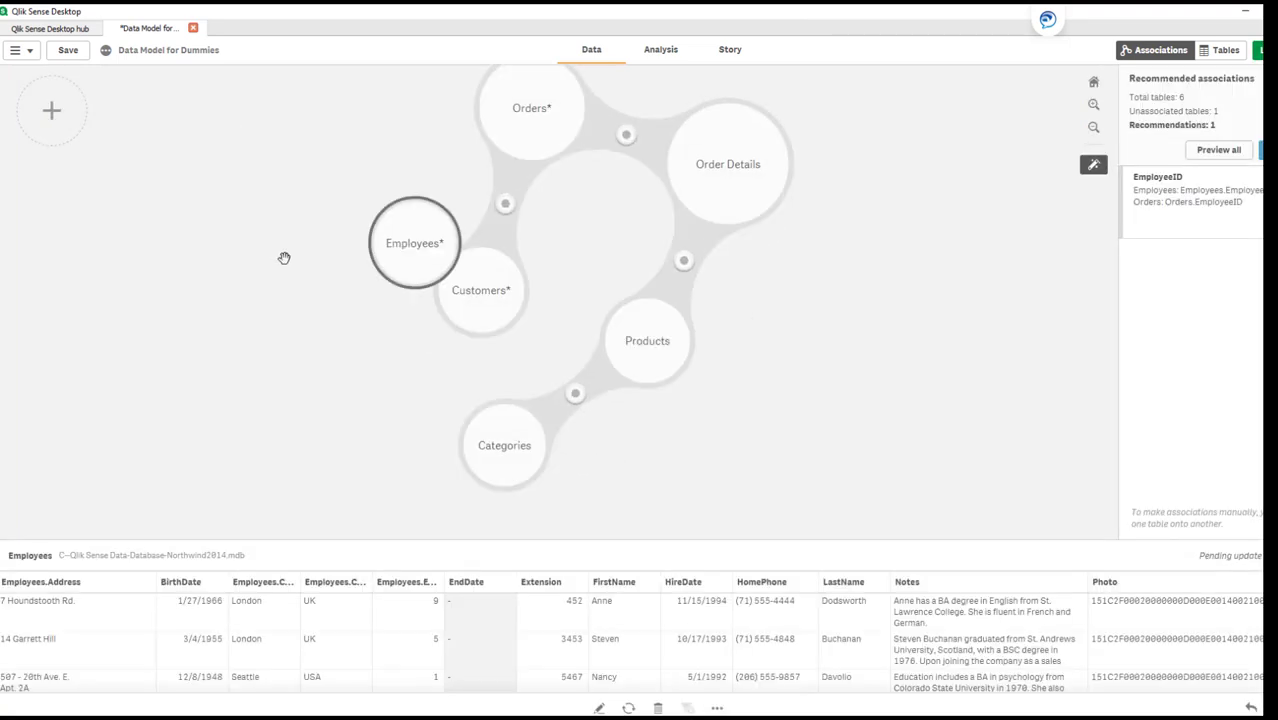
pyautogui.click(527, 219)
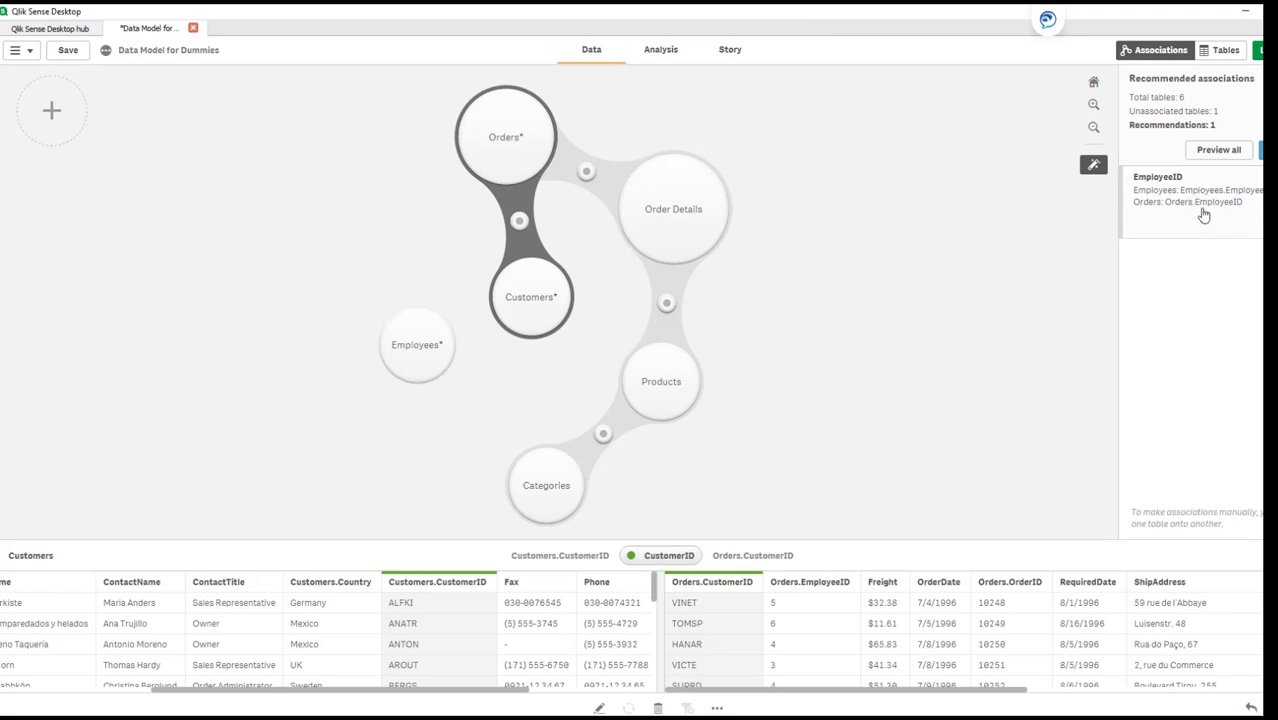
# Step: Associate the Employees table with Orders on EmployeeID, and review the association between Customers and Orders
pyautogui.click(422, 354)
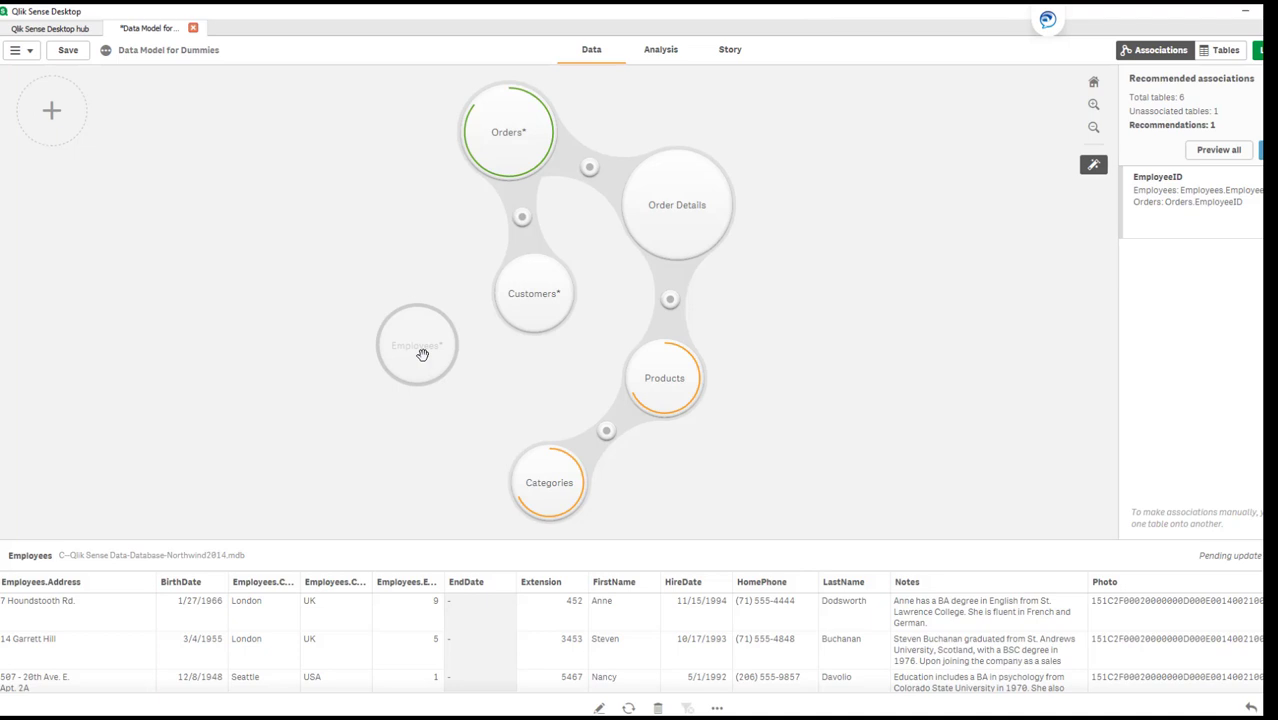
pyautogui.moveTo(422, 354); pyautogui.dragTo(509, 133)
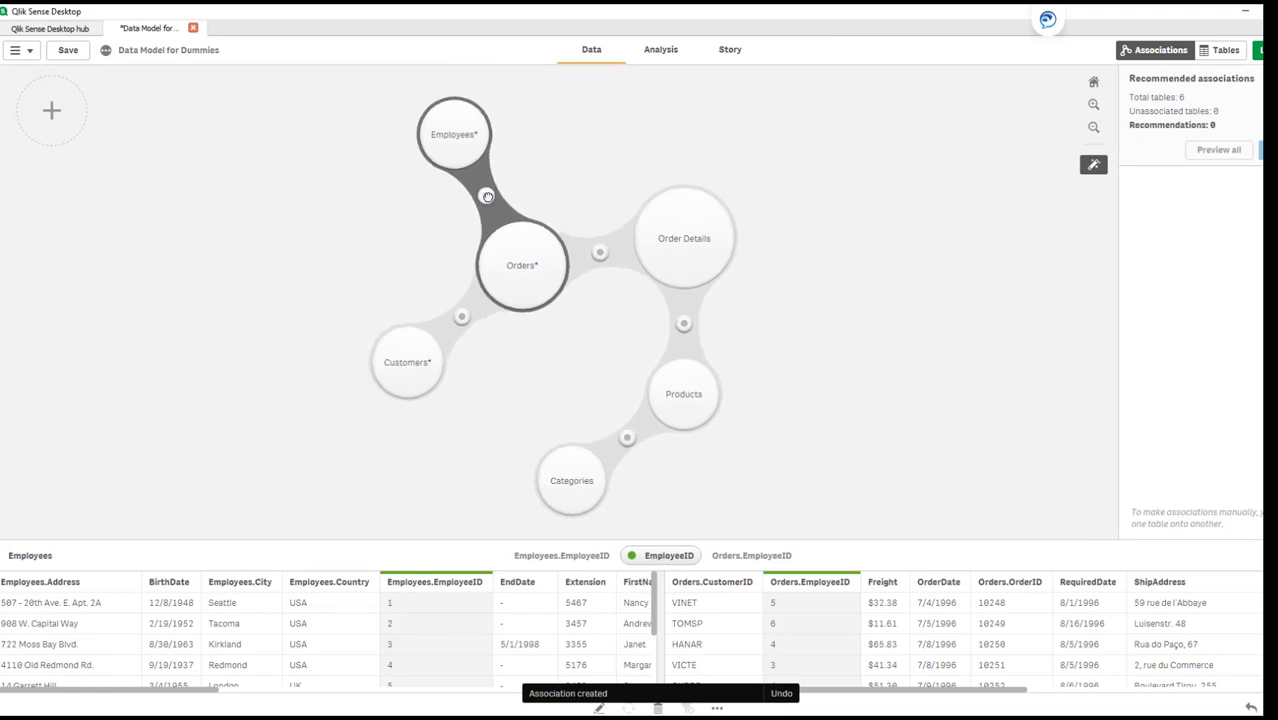
pyautogui.click(461, 324)
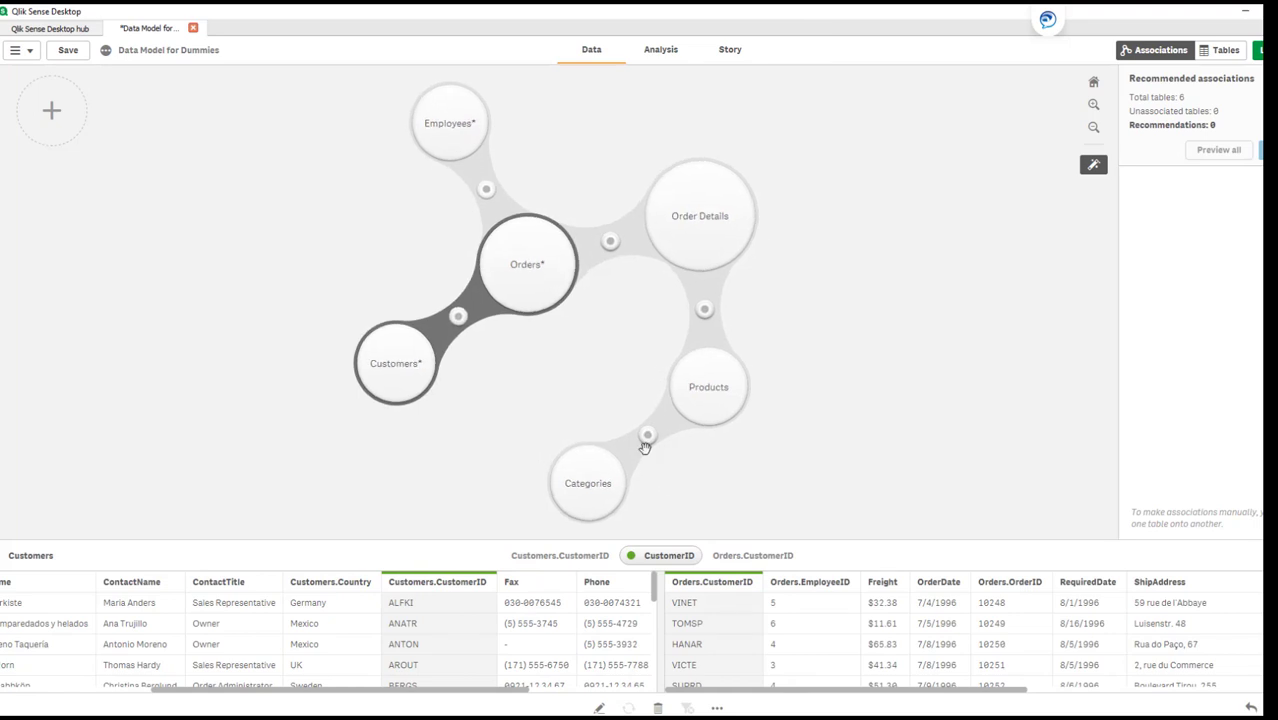
# Step: Inspect the association between Order Details and Products, and detach the Products table from Order Details
pyautogui.click(701, 306)
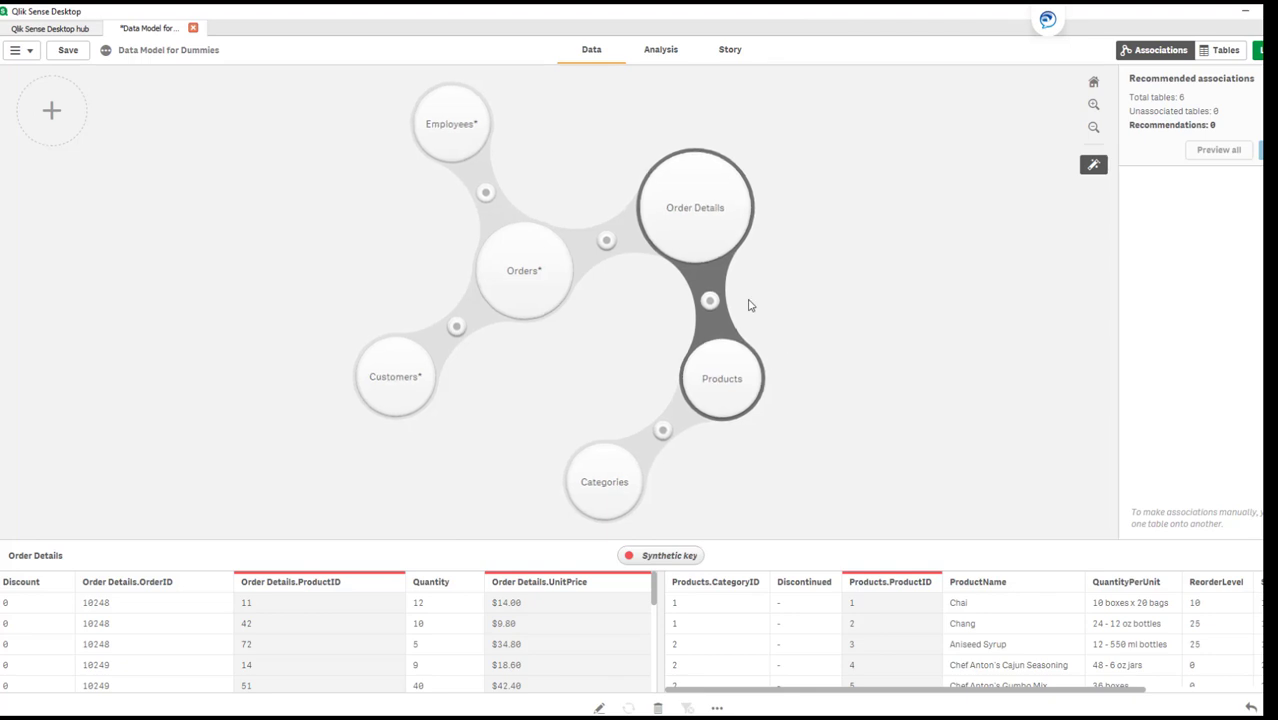
pyautogui.click(729, 375)
pyautogui.moveTo(729, 375); pyautogui.dragTo(808, 461)
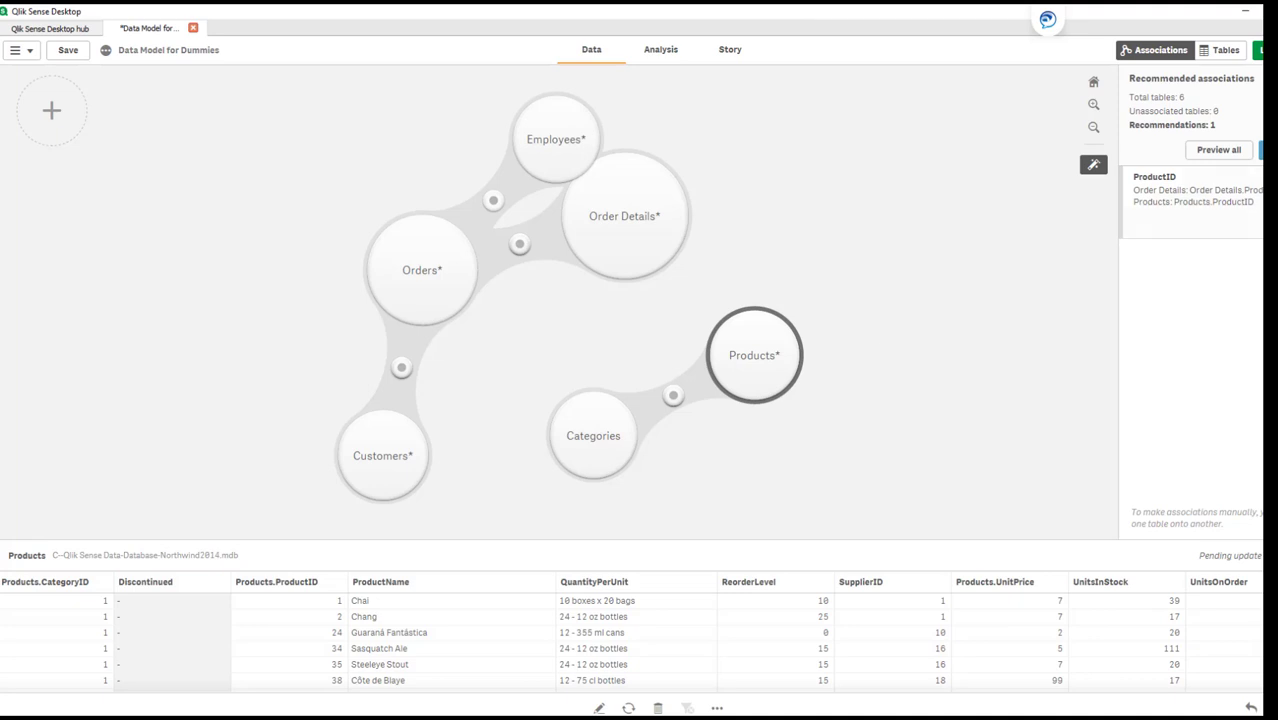
# Step: Apply the recommended ProductID association between Order Details and Products, and reload the app's data with the changed associations
pyautogui.click(1261, 149)
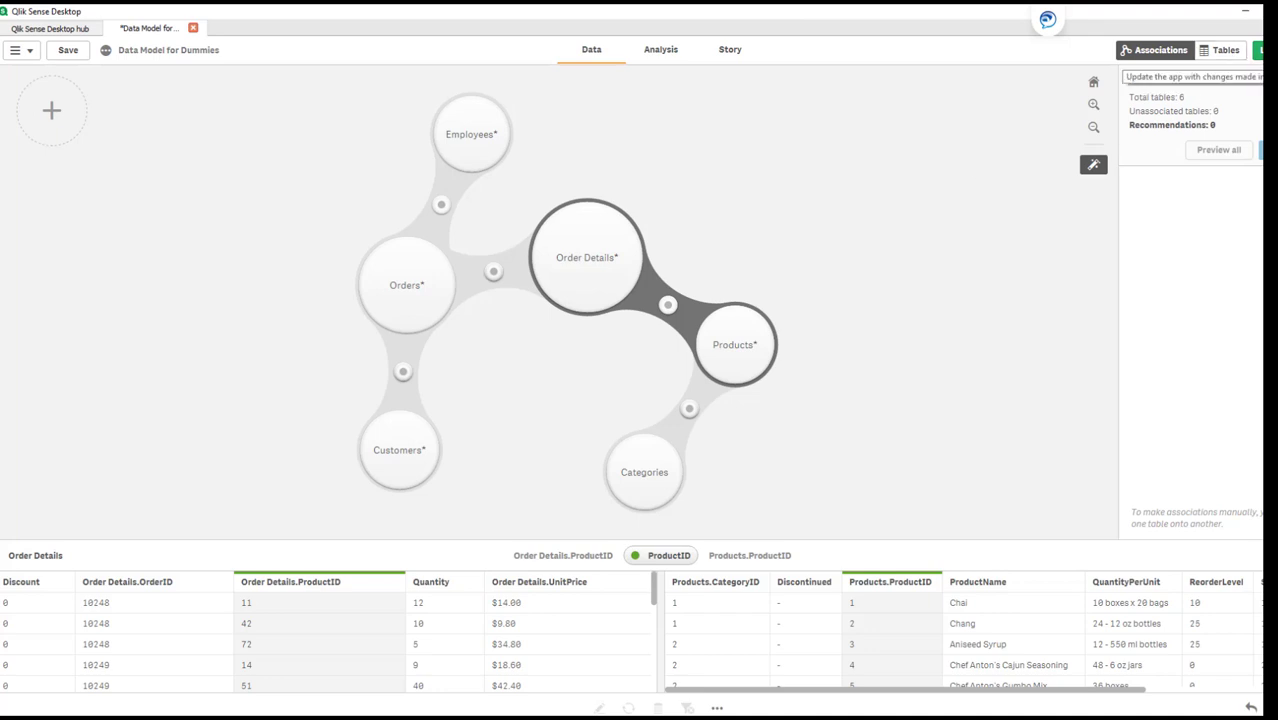
pyautogui.click(1259, 50)
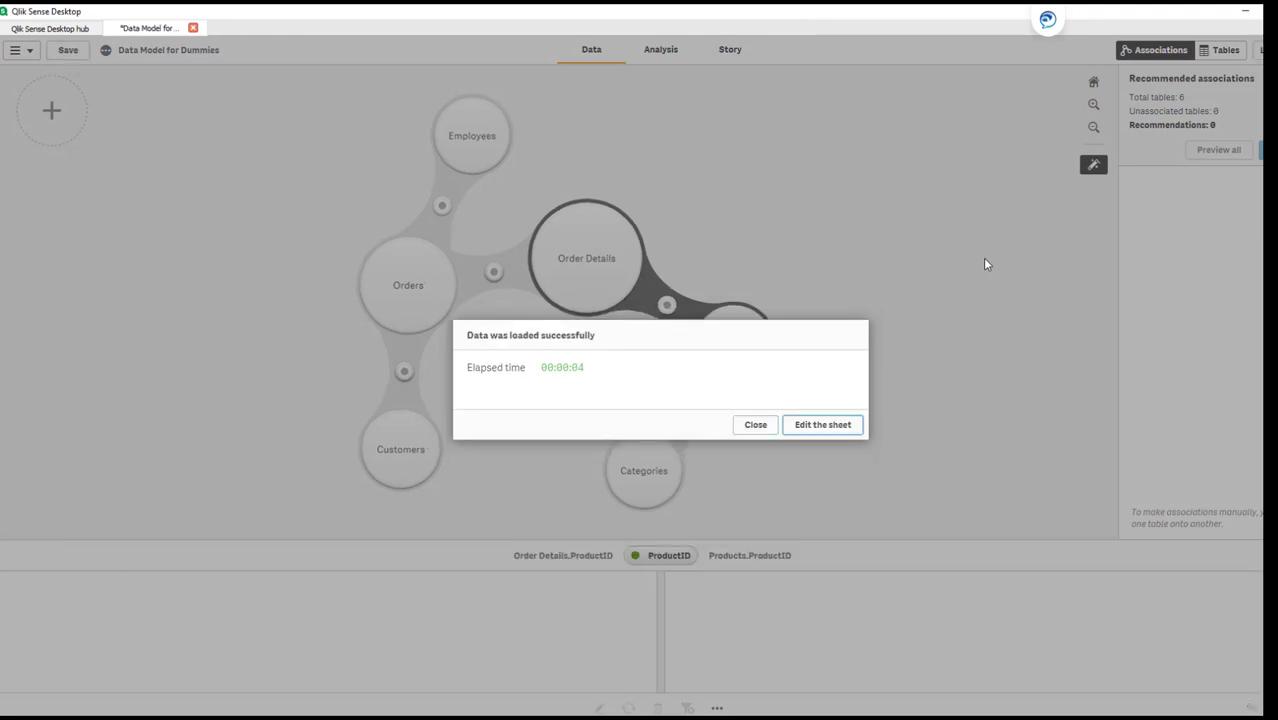
pyautogui.click(755, 424)
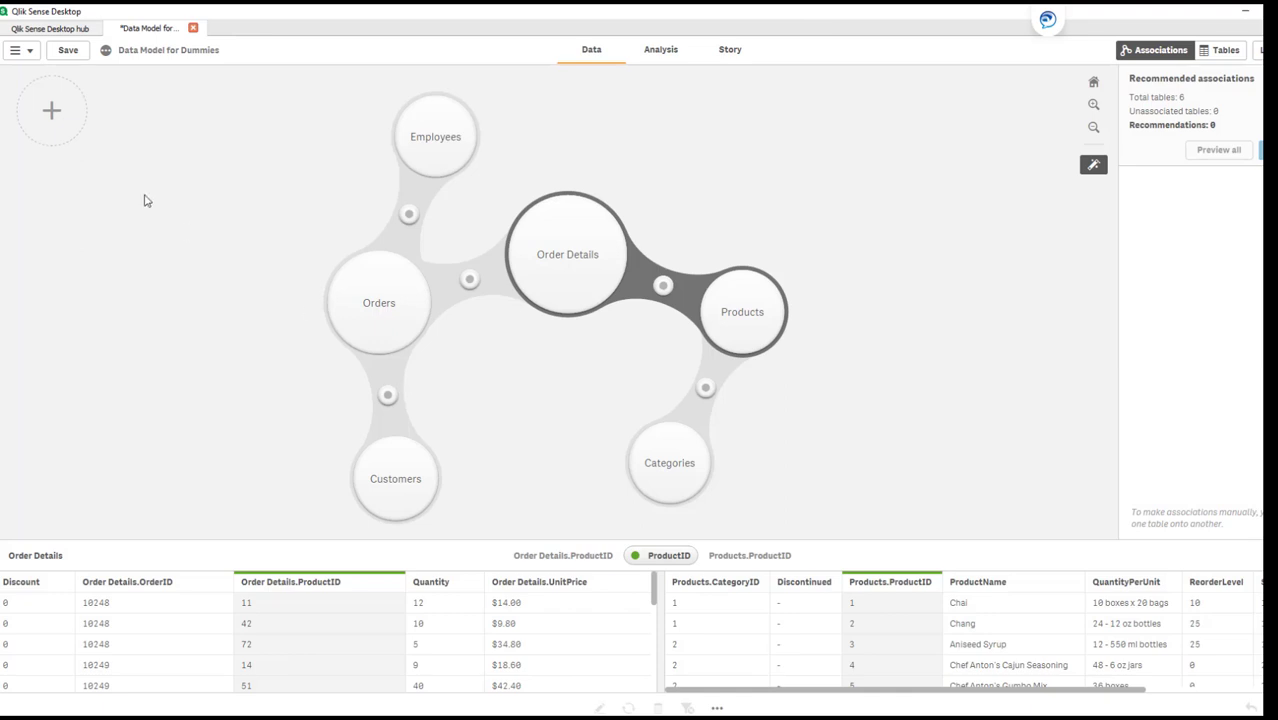
# Step: Open the data model viewer to check how the six tables are linked after the reload
pyautogui.click(24, 50)
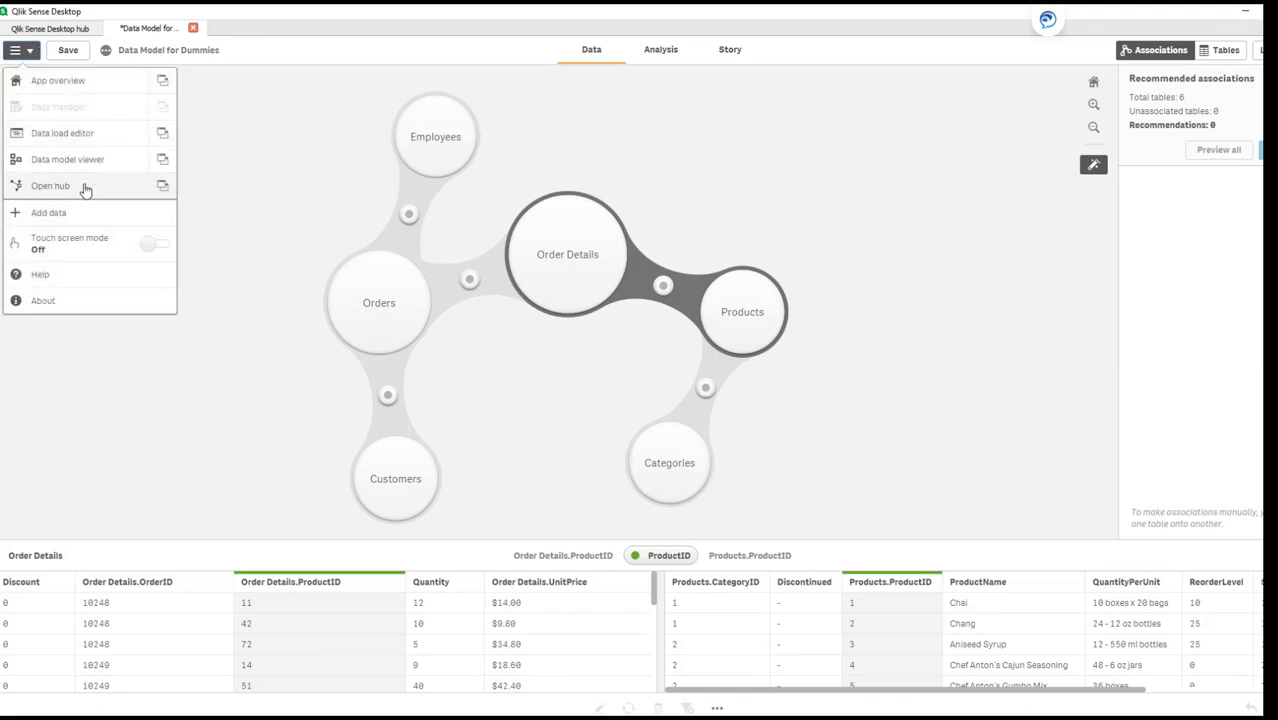
pyautogui.click(86, 162)
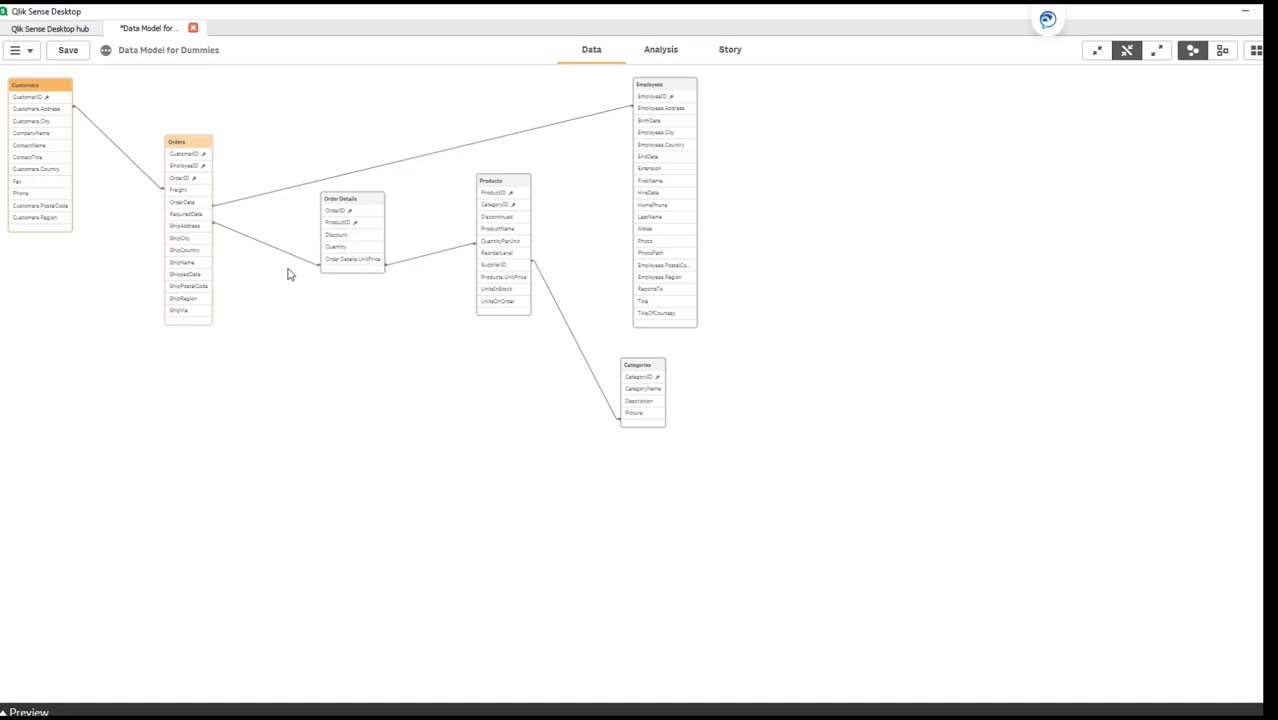
# Step: Open the data load editor and review the auto-generated script section, examining how the Customers and Employees fields are loaded and renamed
pyautogui.click(28, 52)
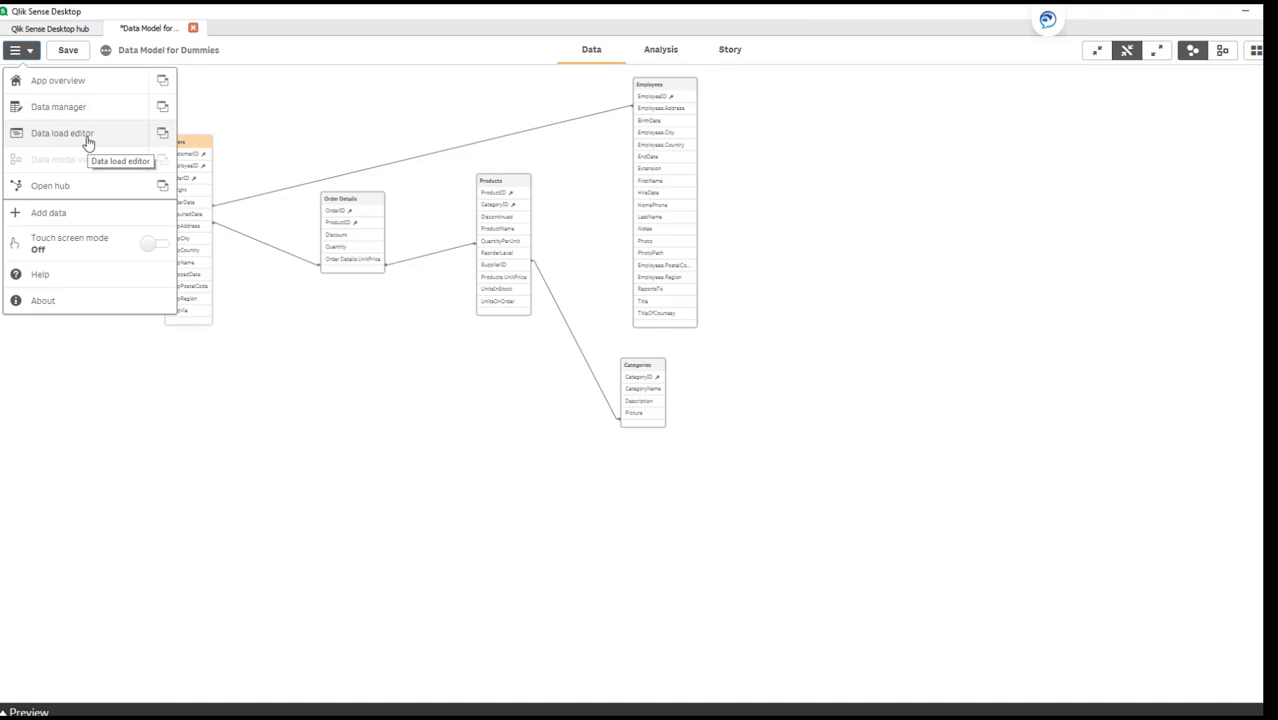
pyautogui.click(88, 141)
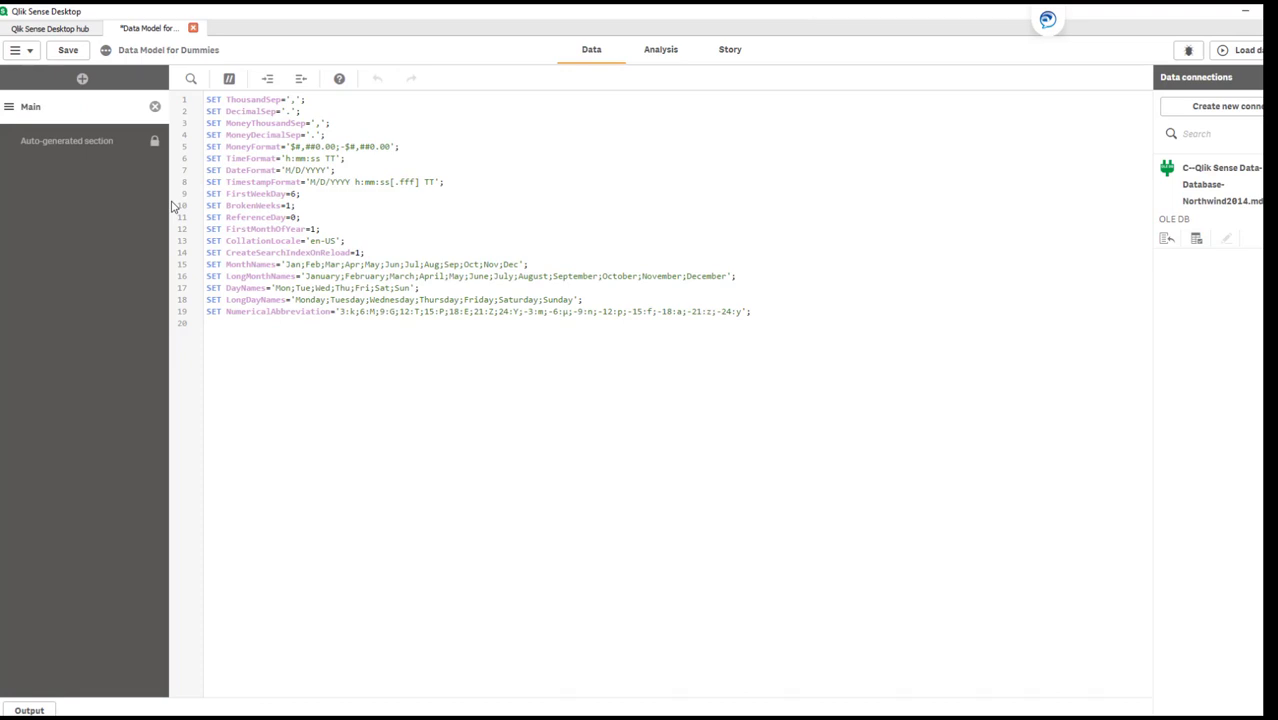
pyautogui.click(105, 142)
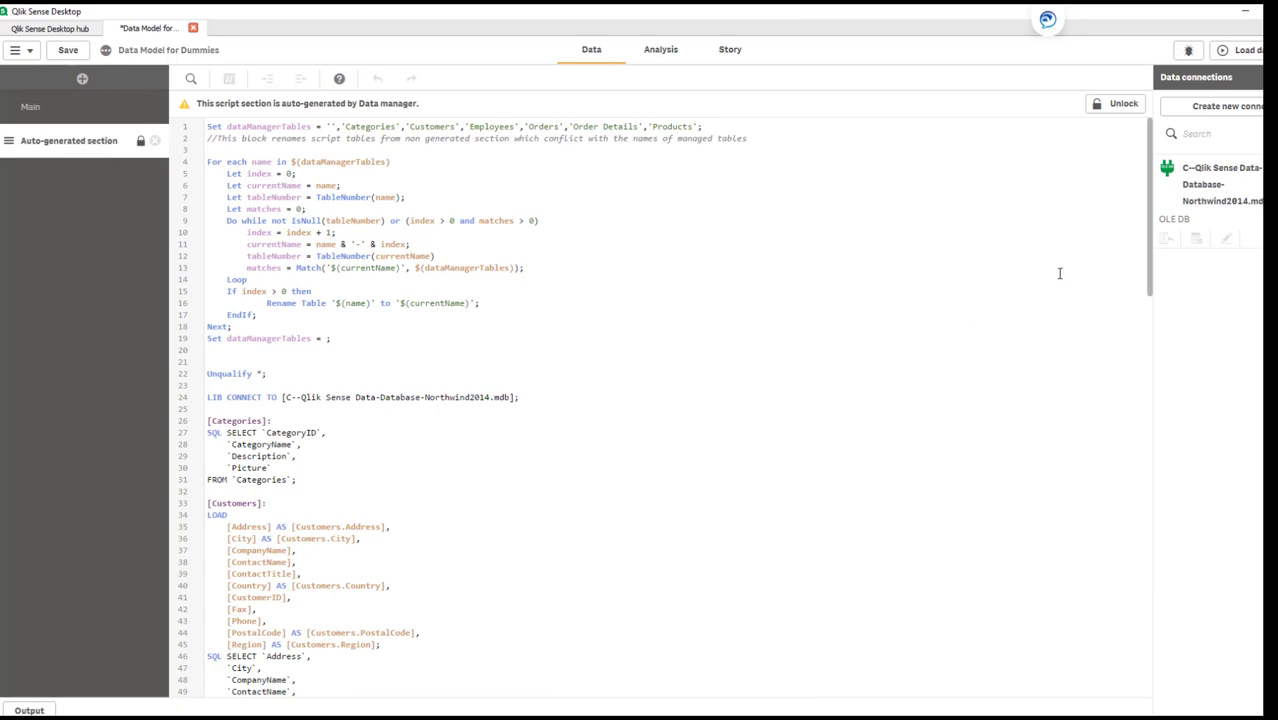
pyautogui.moveTo(1151, 272); pyautogui.dragTo(1150, 350)
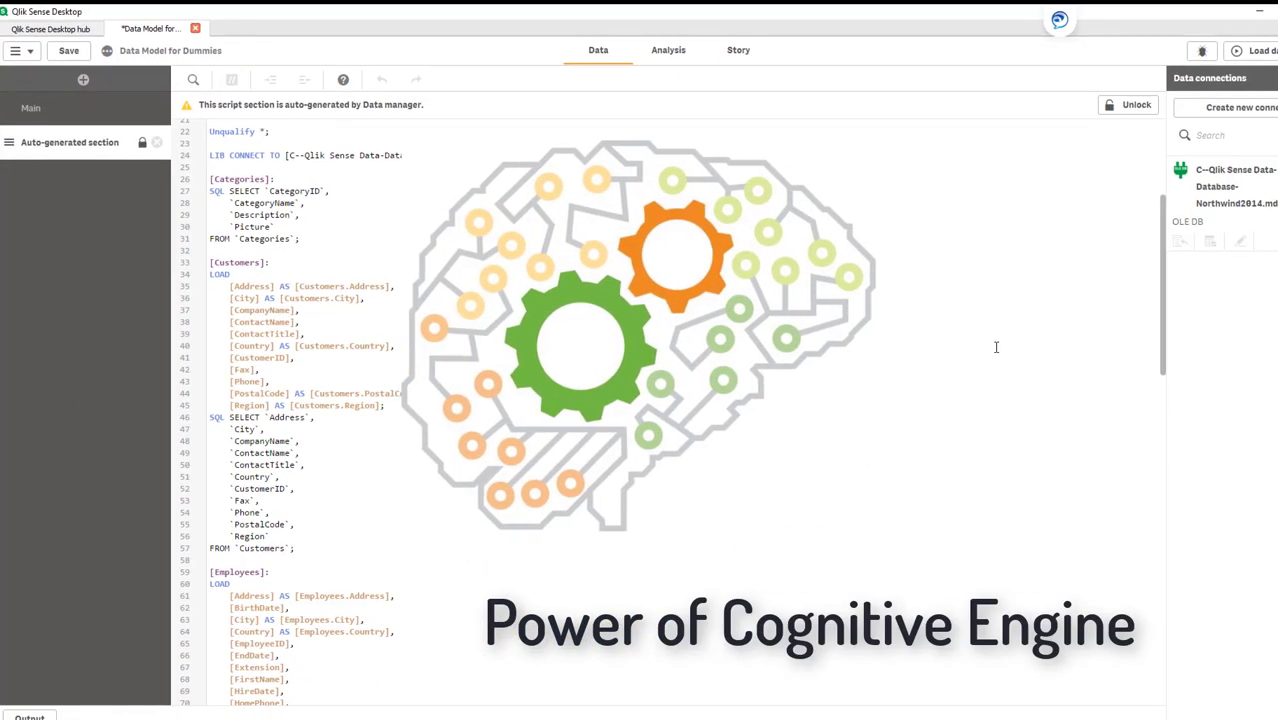
pyautogui.scroll(-7, 1087, 337)
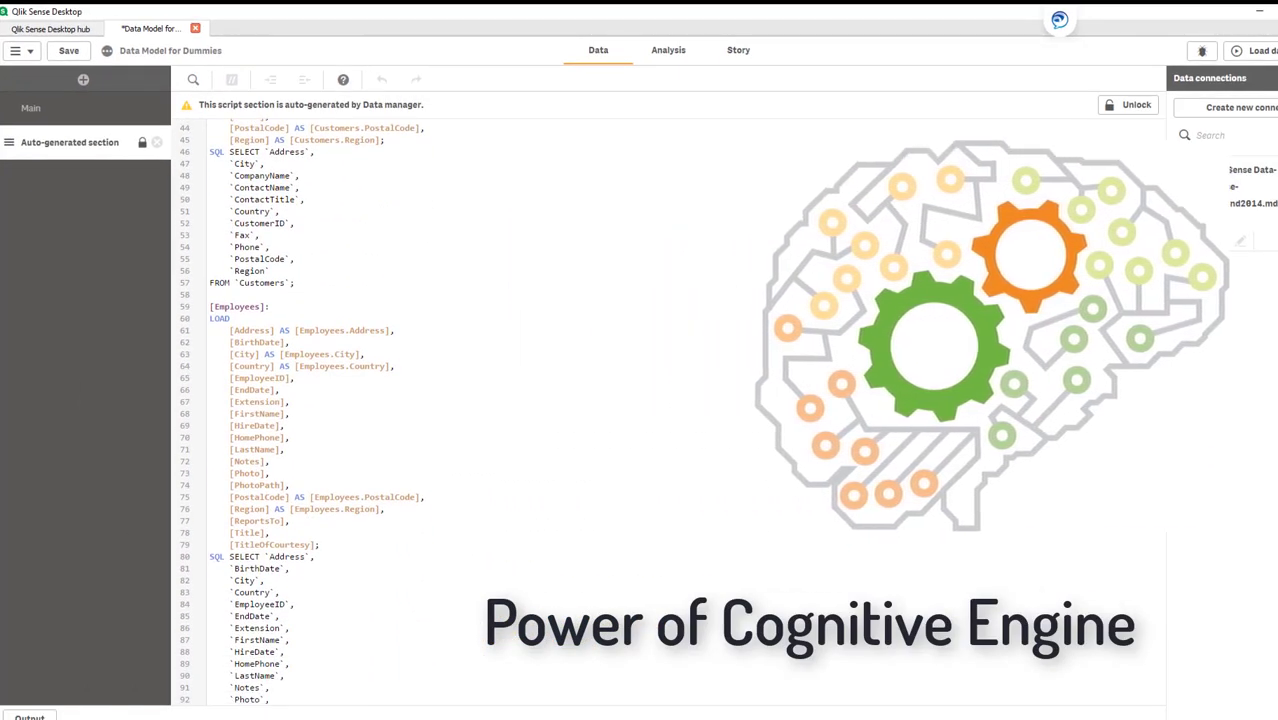
pyautogui.scroll(-3, 1186, 405)
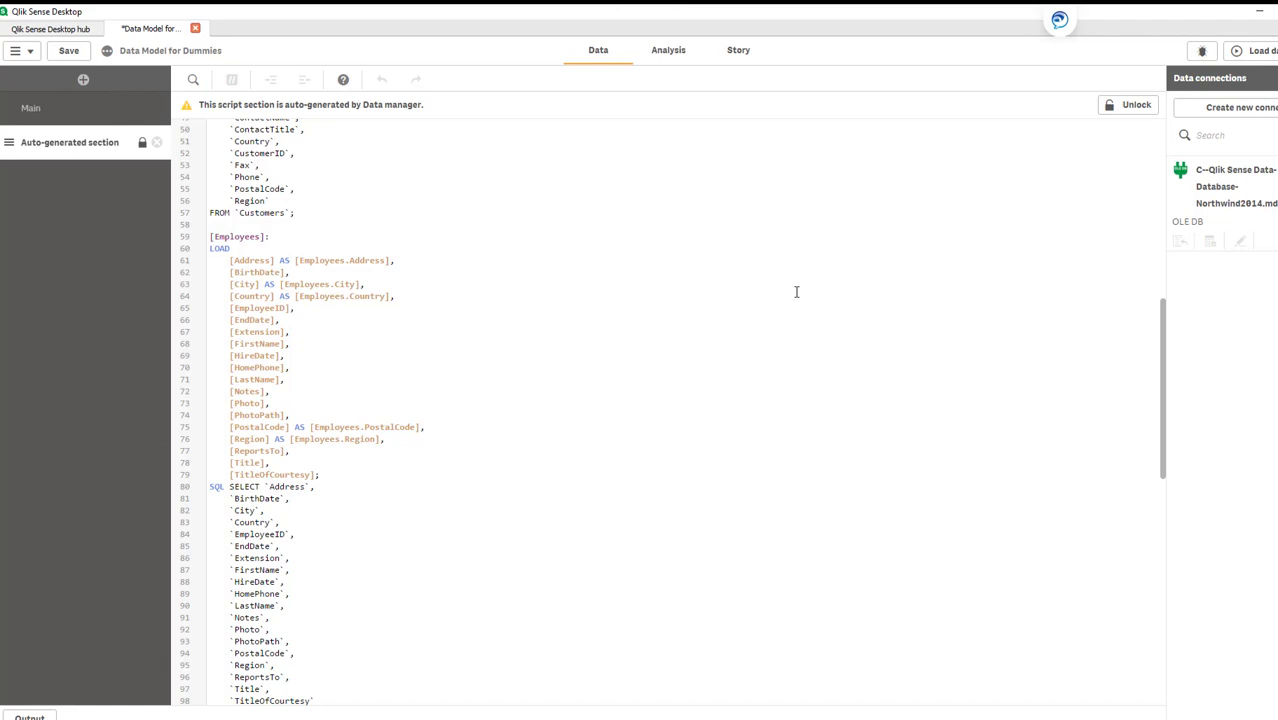
pyautogui.scroll(5, 796, 291)
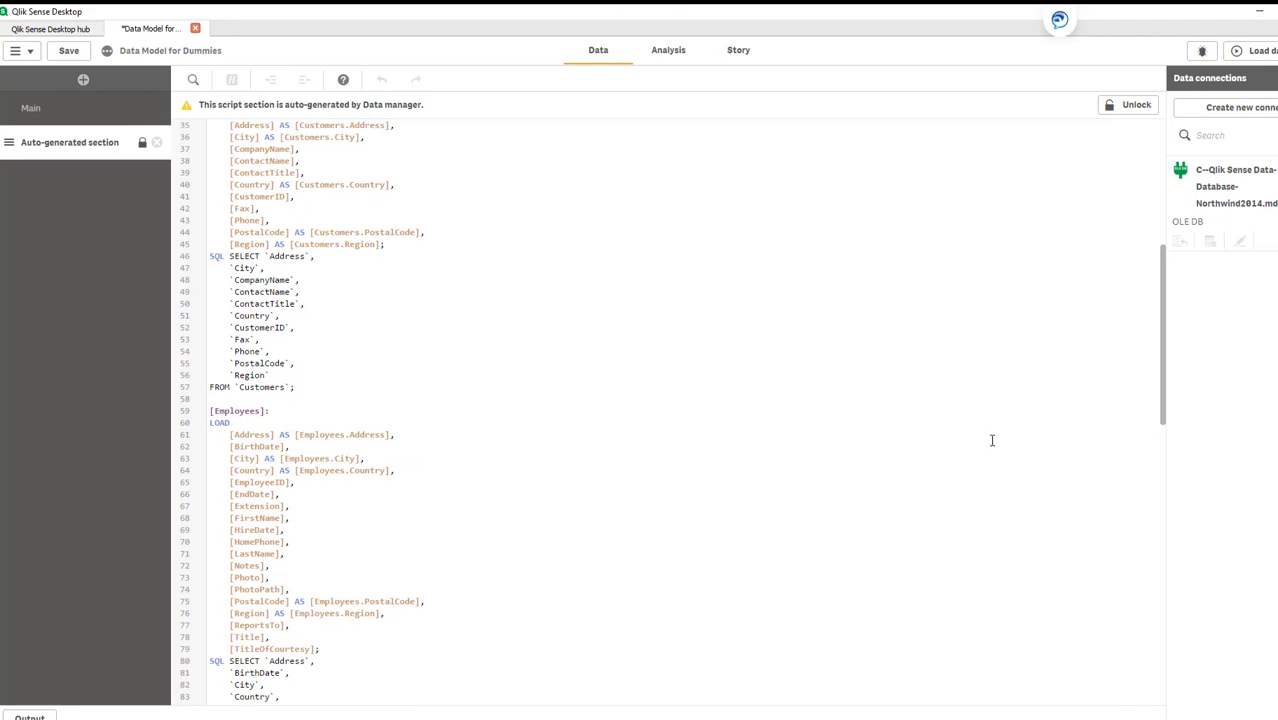